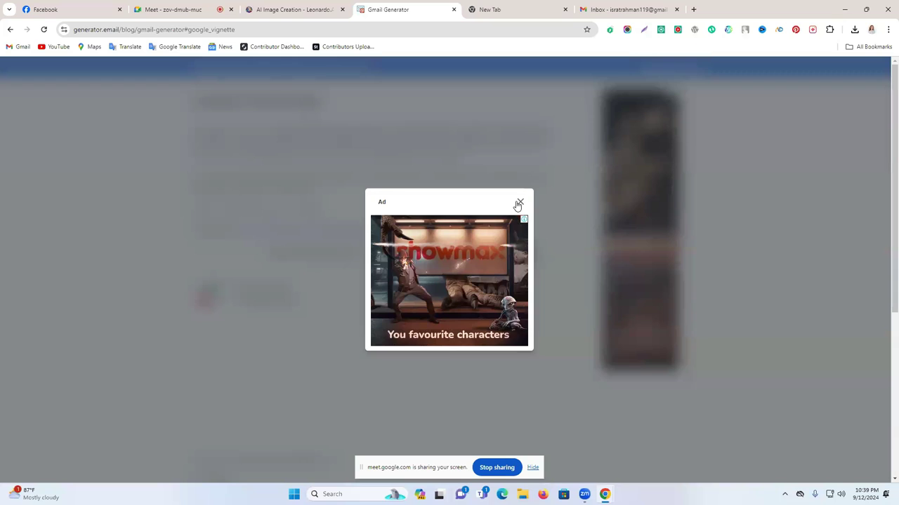
# Step: Paste your own Gmail username over the sample 'generator' username and check it against your Google account
pyautogui.moveTo(273, 253); pyautogui.dragTo(310, 253)
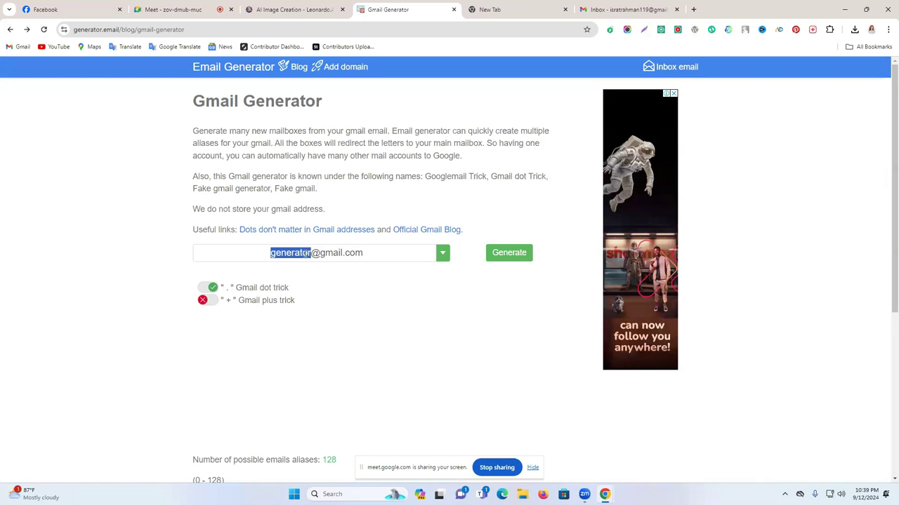
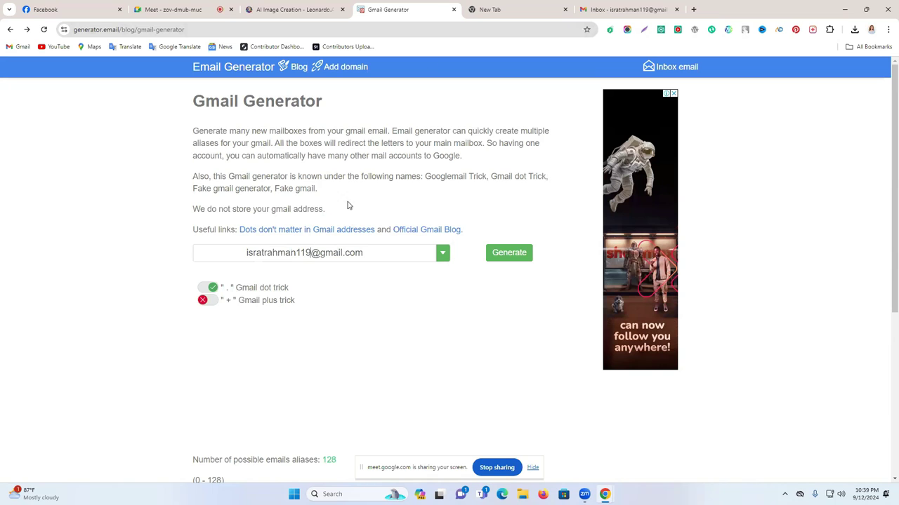
pyautogui.moveTo(245, 253); pyautogui.dragTo(320, 253)
pyautogui.click(628, 9)
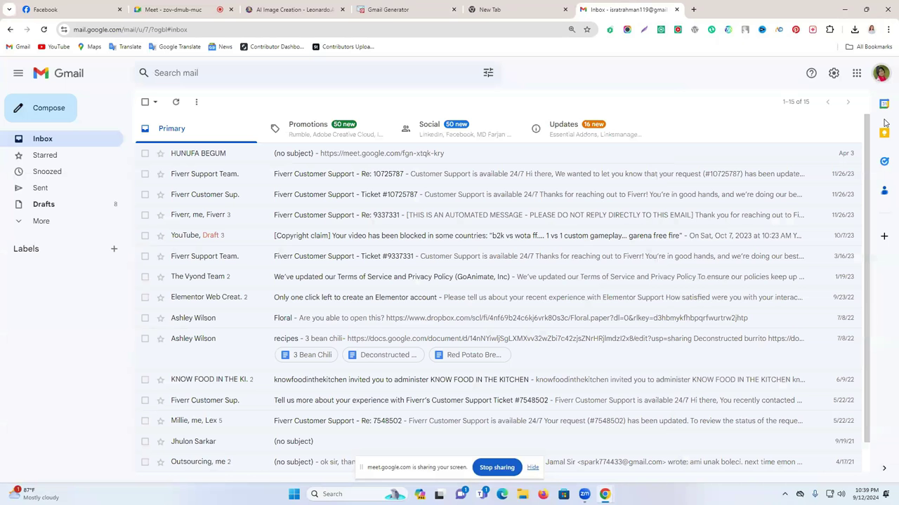
pyautogui.click(881, 73)
pyautogui.doubleClick(792, 107)
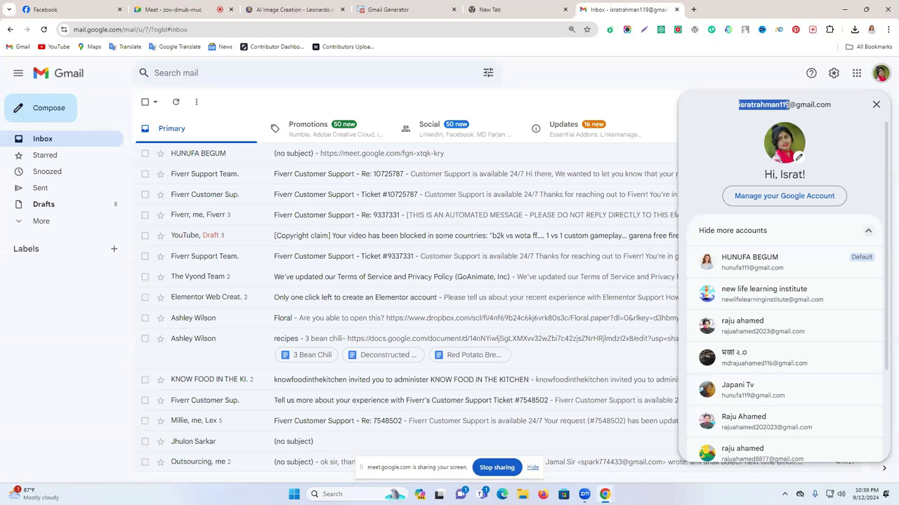
pyautogui.click(393, 9)
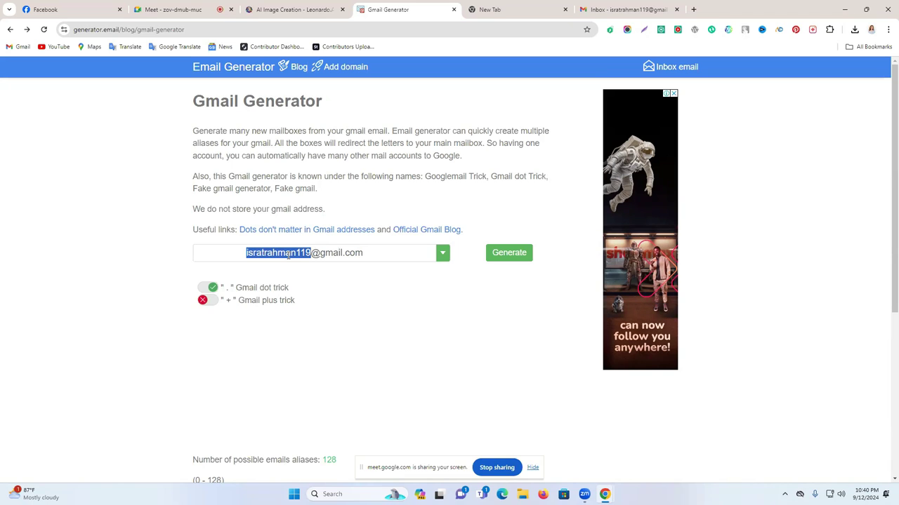
# Step: Generate the 8192 dot aliases of the Gmail address and scroll through the list
pyautogui.click(511, 257)
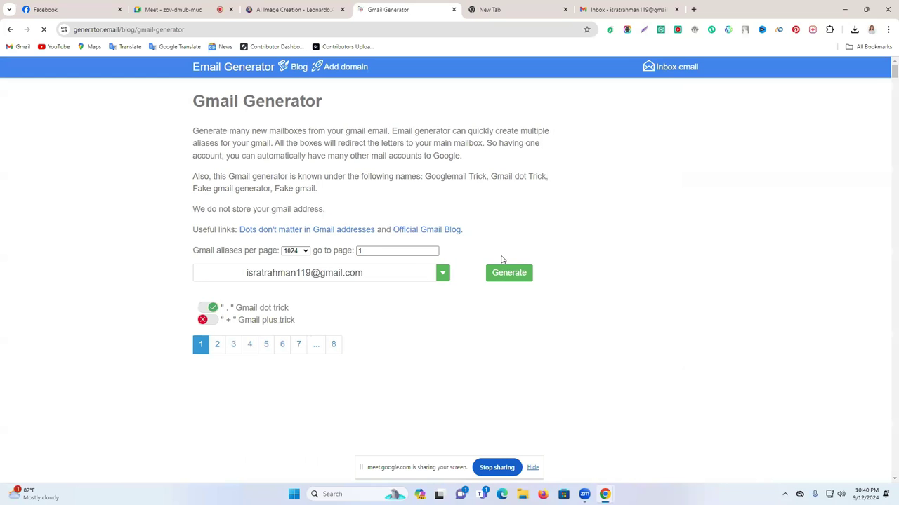
pyautogui.scroll(-4, 616, 250)
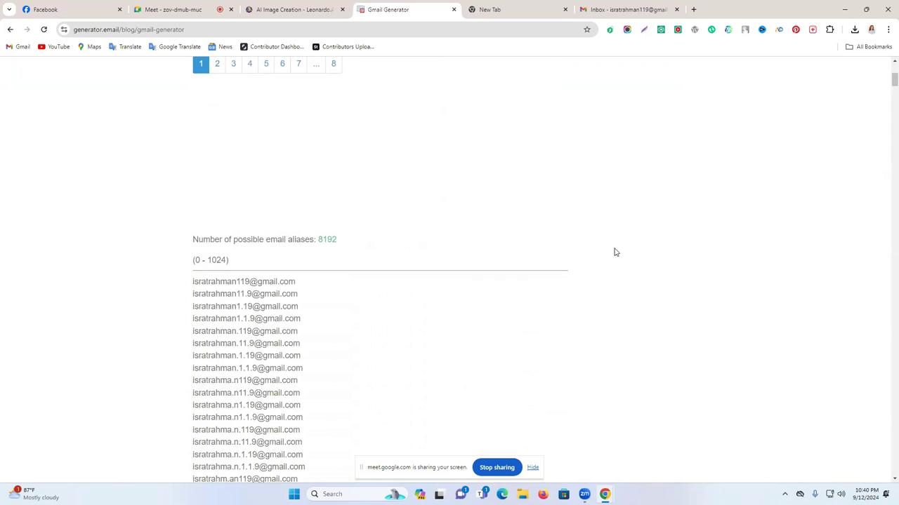
pyautogui.moveTo(346, 246); pyautogui.dragTo(320, 241)
pyautogui.scroll(-17, 227, 257)
pyautogui.scroll(-15, 347, 292)
pyautogui.scroll(-15, 349, 294)
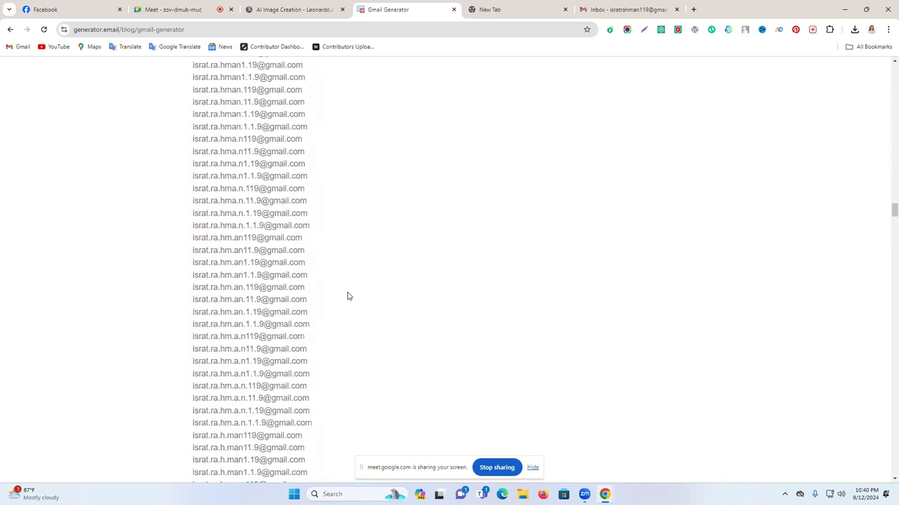
# Step: Select one whole alias line from the generated list
pyautogui.tripleClick(260, 330)
pyautogui.scroll(-10, 238, 337)
pyautogui.tripleClick(247, 295)
pyautogui.hotkey('ctrl', 'c')
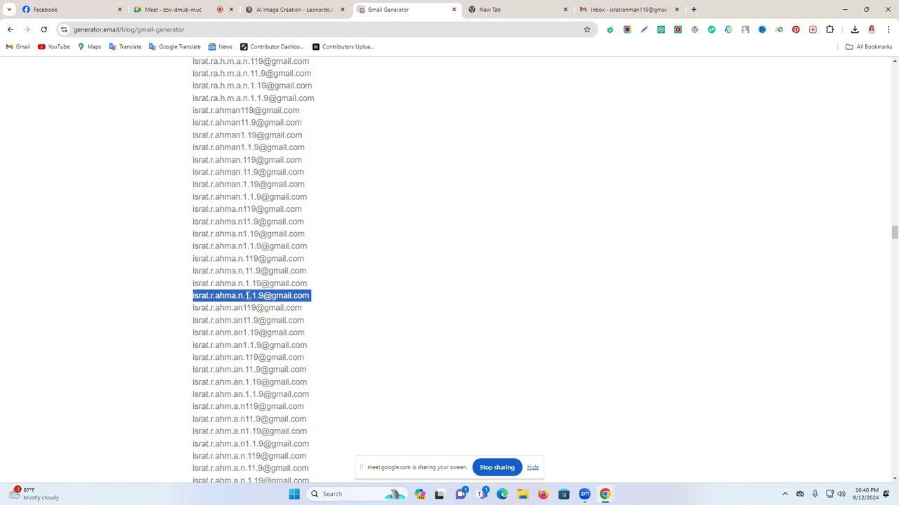
# Step: Start a Leonardo.Ai sign-up with the copied Gmail alias as email, then open a new incognito tab
pyautogui.moveTo(604, 495)
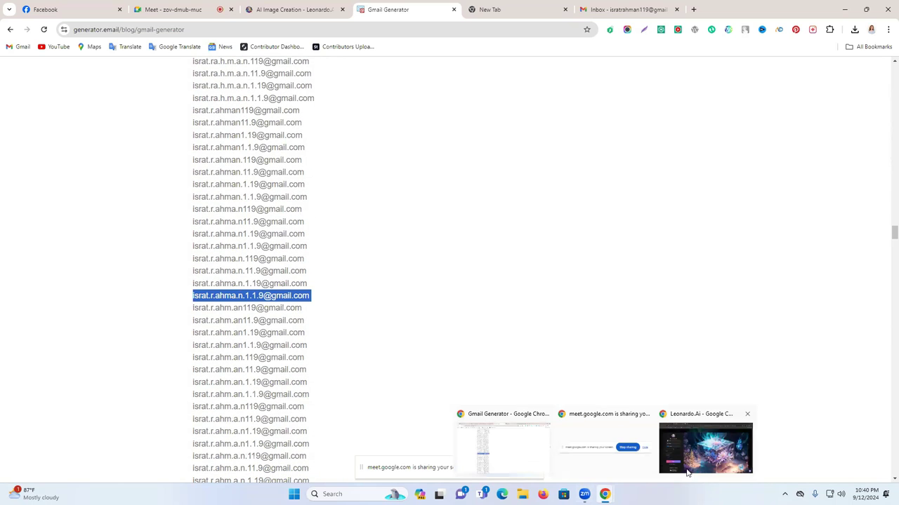
pyautogui.click(691, 463)
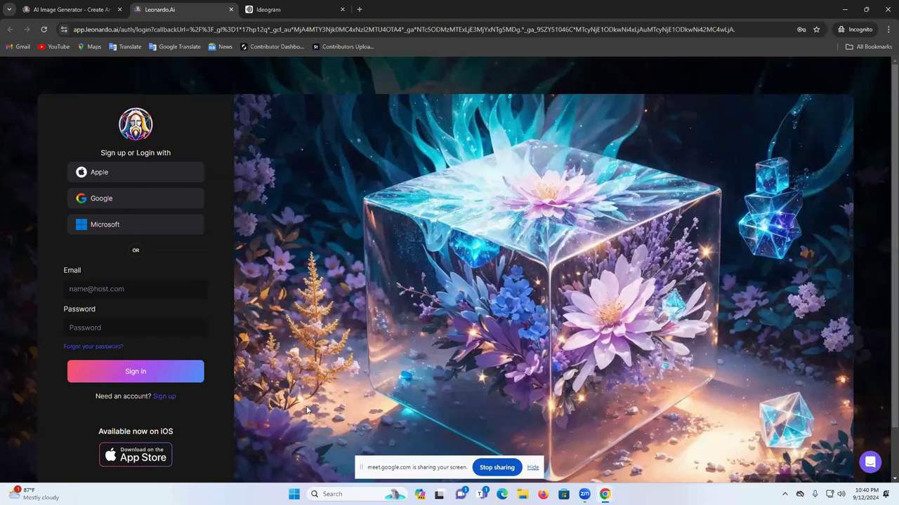
pyautogui.click(163, 397)
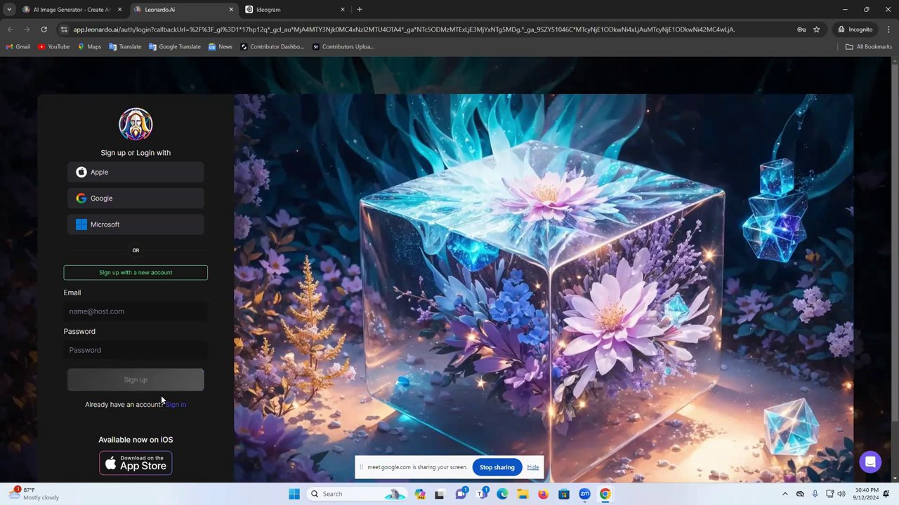
pyautogui.click(83, 313)
pyautogui.hotkey('ctrl', 'v')
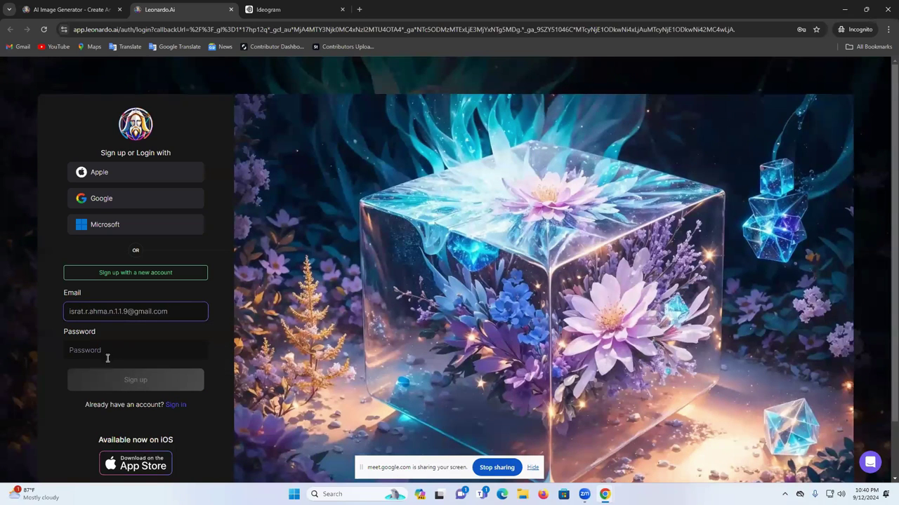
pyautogui.click(105, 351)
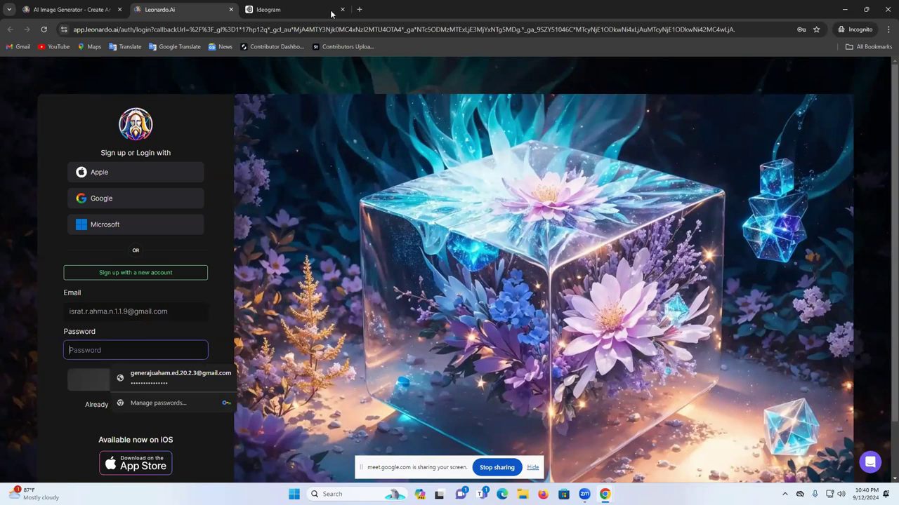
pyautogui.hotkey('ctrl', 't')
pyautogui.hotkey('ctrl', 't')
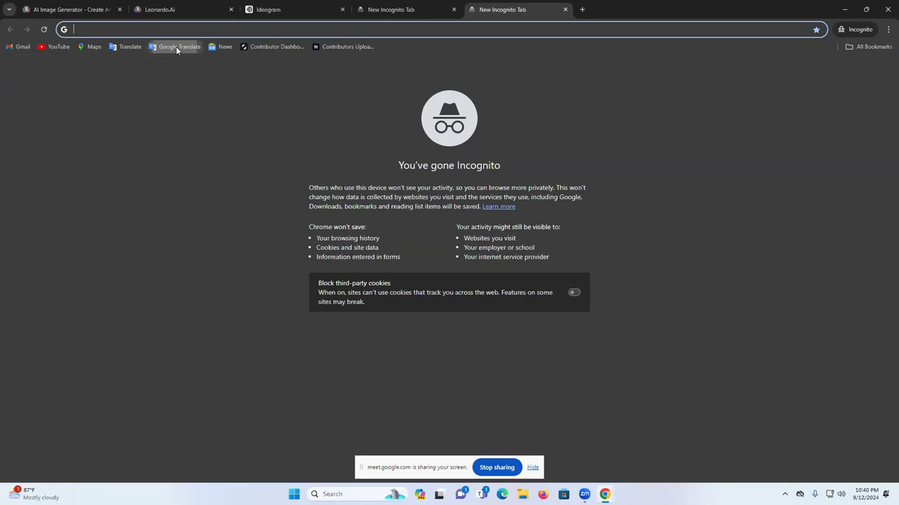
# Step: Compose a new password in Google Translate's cleared source text box
pyautogui.click(176, 46)
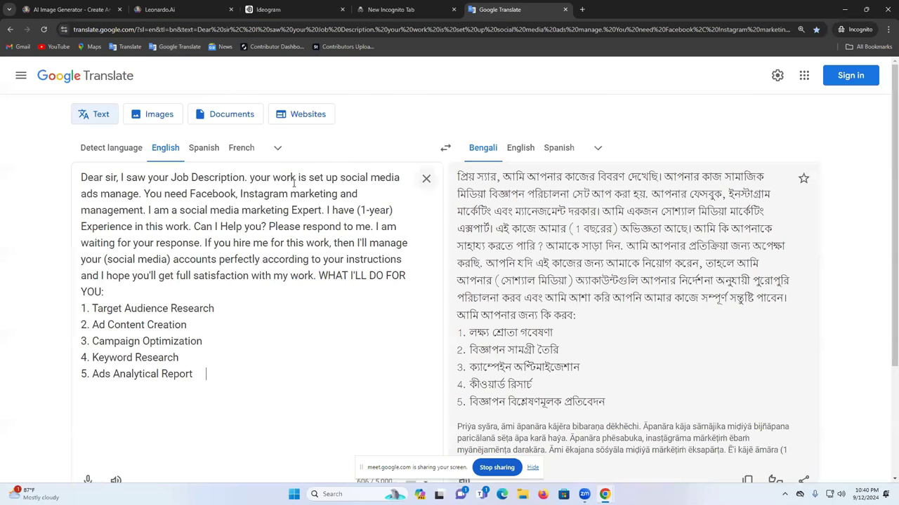
pyautogui.click(424, 179)
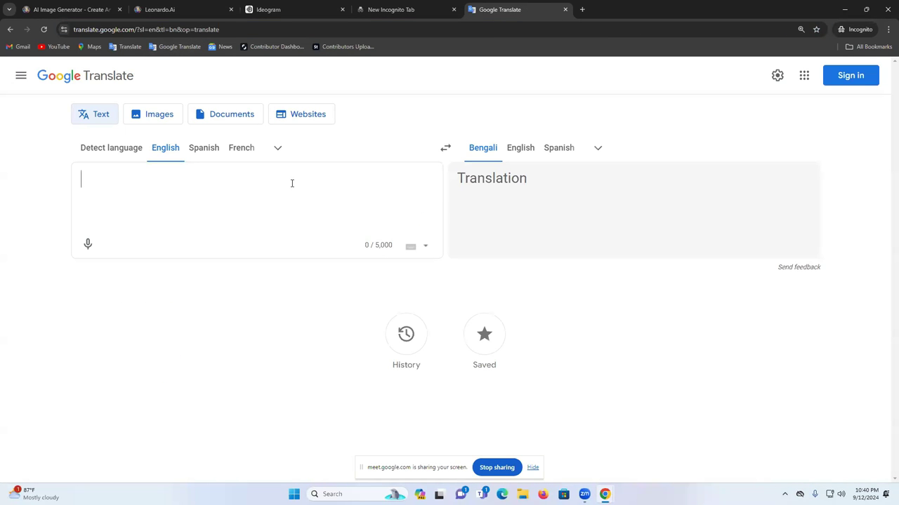
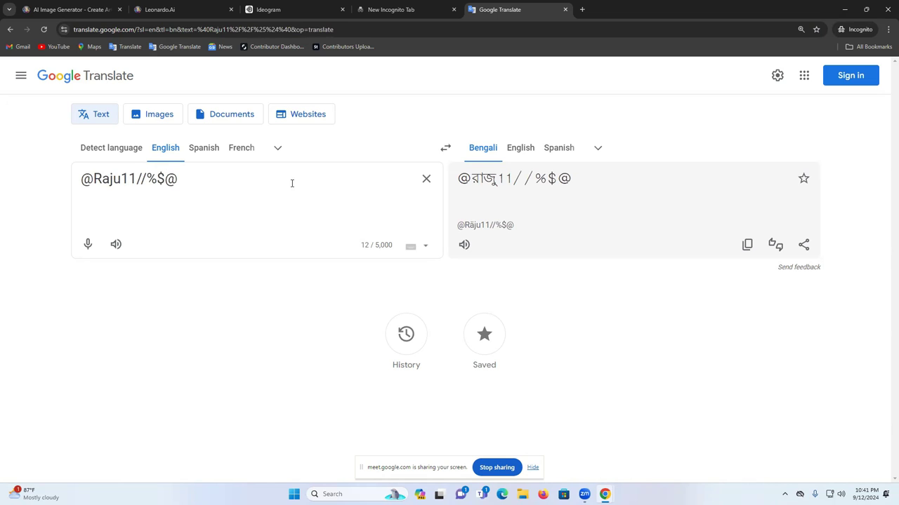
# Step: Select and copy the composed password, then return to the Leonardo.Ai sign-up tab
pyautogui.hotkey('shift', 'Left')
pyautogui.hotkey('shift', 'Left')
pyautogui.hotkey('shift', 'Left')
pyautogui.hotkey('shift', 'Left')
pyautogui.hotkey('shift', 'Left')
pyautogui.hotkey('shift', 'Left')
pyautogui.hotkey('shift', 'Left')
pyautogui.hotkey('shift', 'Left')
pyautogui.hotkey('shift', 'Left')
pyautogui.hotkey('shift', 'Left')
pyautogui.hotkey('shift', 'Left')
pyautogui.hotkey('shift', 'Left')
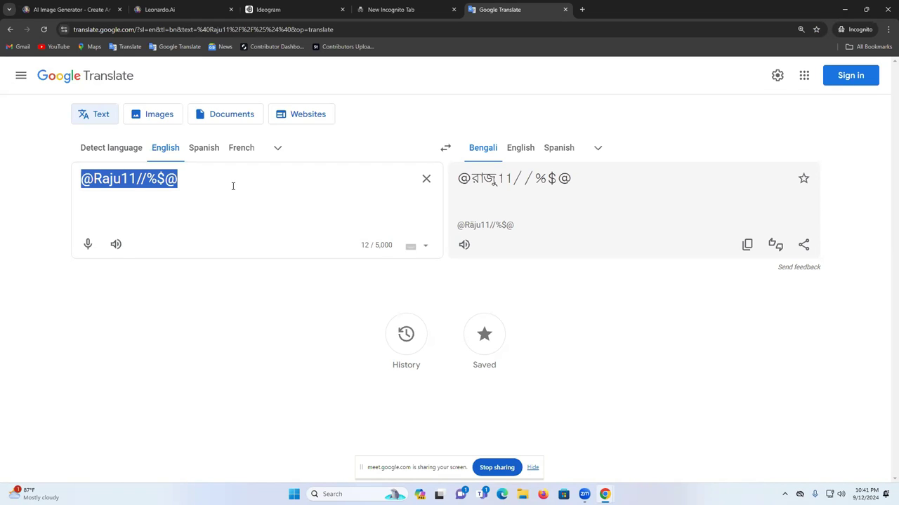
pyautogui.rightClick(150, 176)
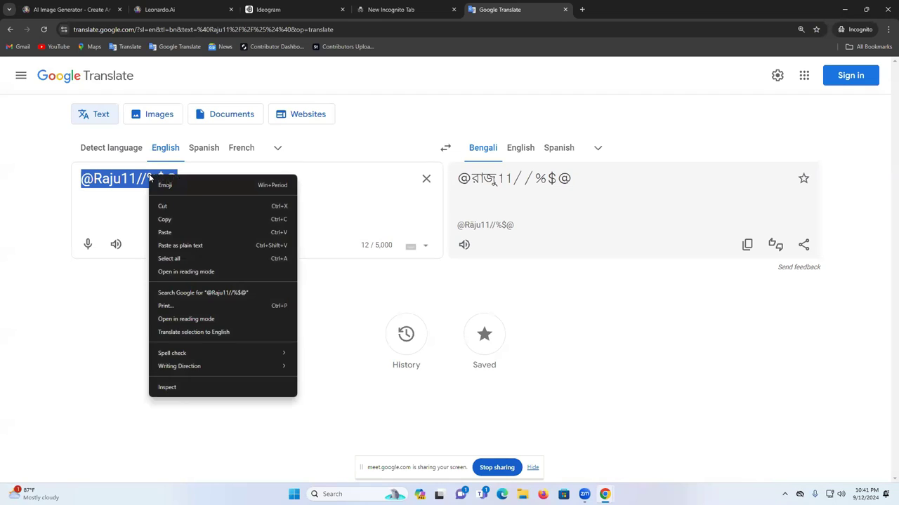
pyautogui.click(187, 221)
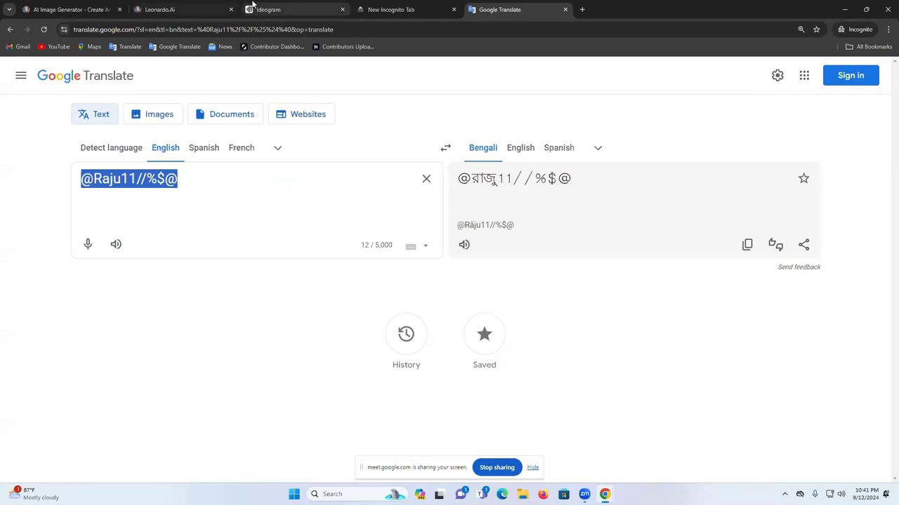
pyautogui.click(184, 7)
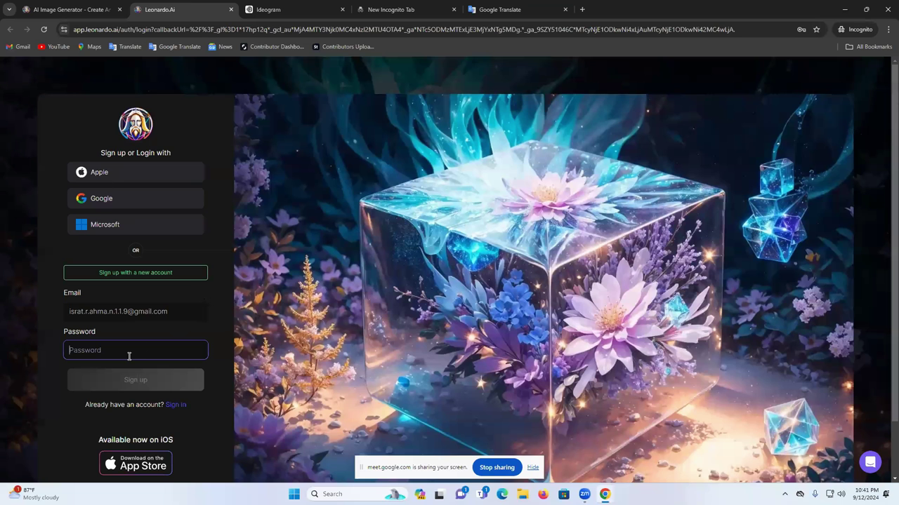
# Step: Paste the copied password into the sign-up form and review the password requirements
pyautogui.hotkey('ctrl', 'v')
pyautogui.moveTo(192, 390); pyautogui.dragTo(64, 372)
pyautogui.click(63, 372)
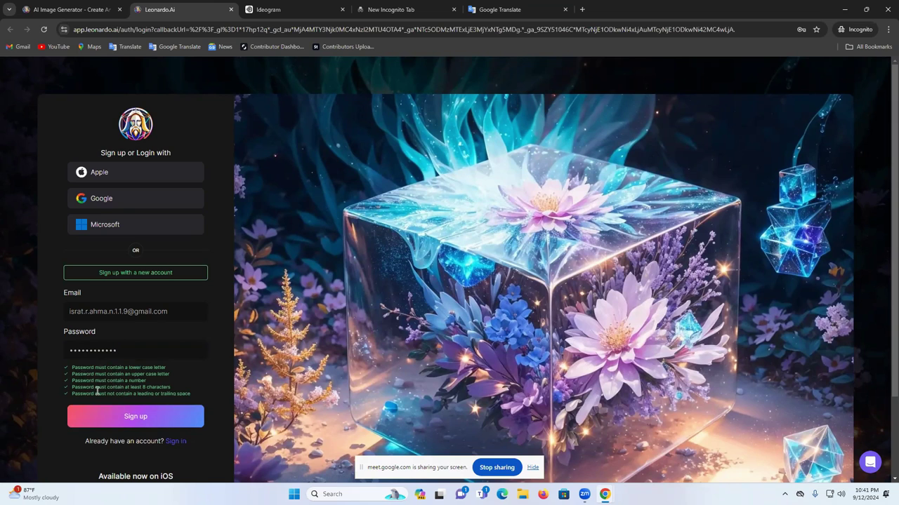
pyautogui.moveTo(191, 398); pyautogui.dragTo(67, 370)
pyautogui.click(84, 375)
# Step: Submit the sign-up and focus the Verification Code field that appears
pyautogui.click(130, 417)
pyautogui.click(91, 321)
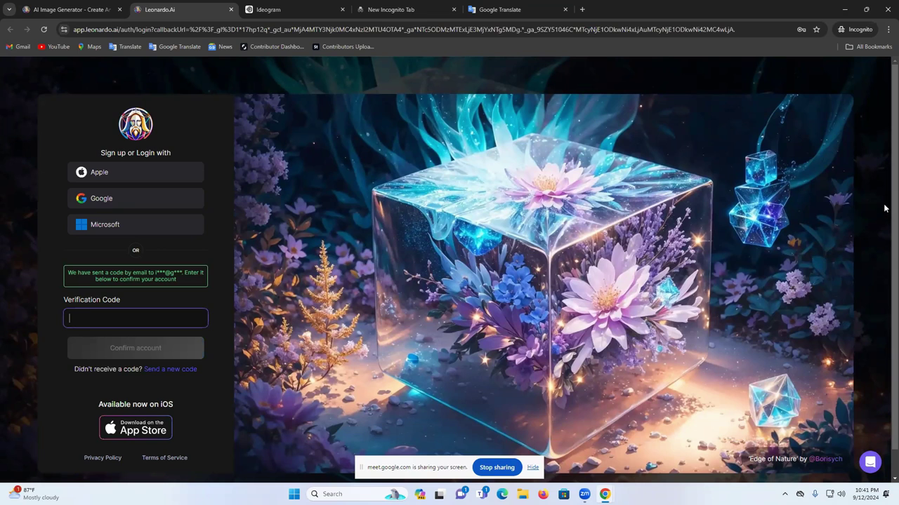
pyautogui.moveTo(584, 494)
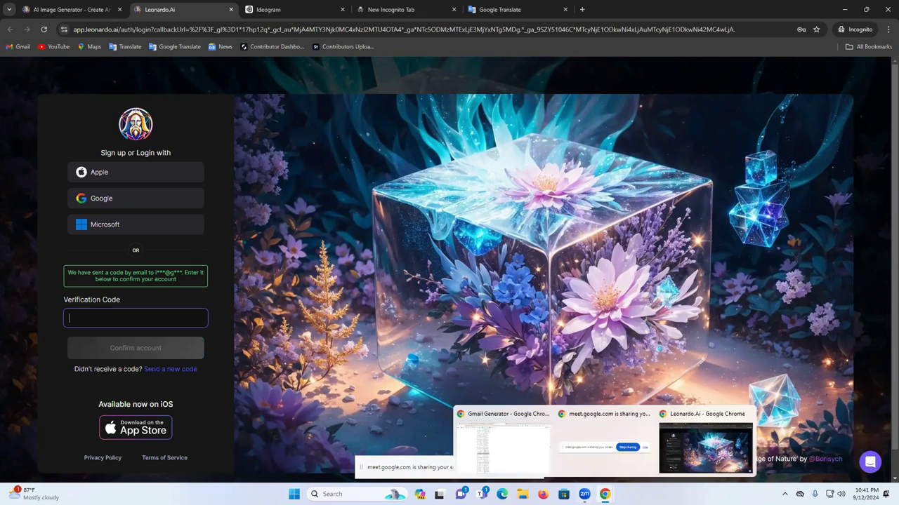
pyautogui.click(485, 445)
# Step: Open Leonardo Ai's 'Your verification code' email under Gmail's Updates tab and select the code
pyautogui.click(596, 8)
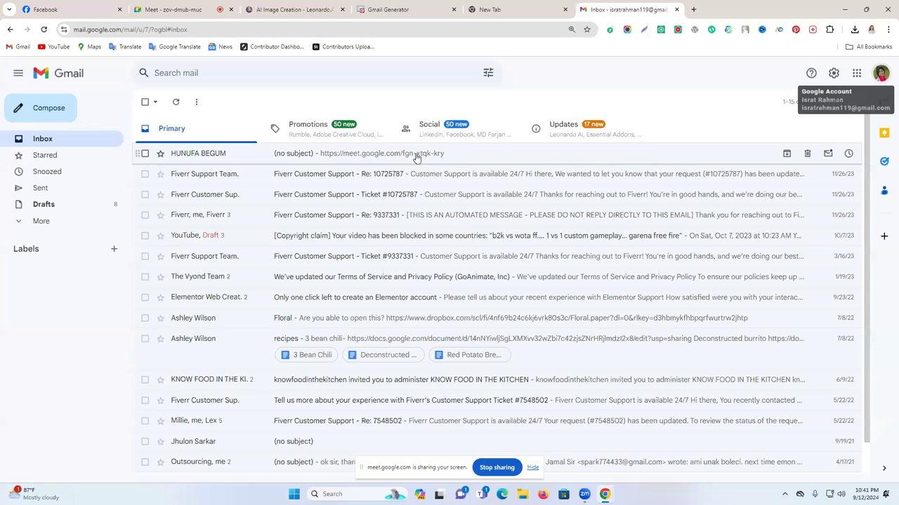
pyautogui.click(880, 73)
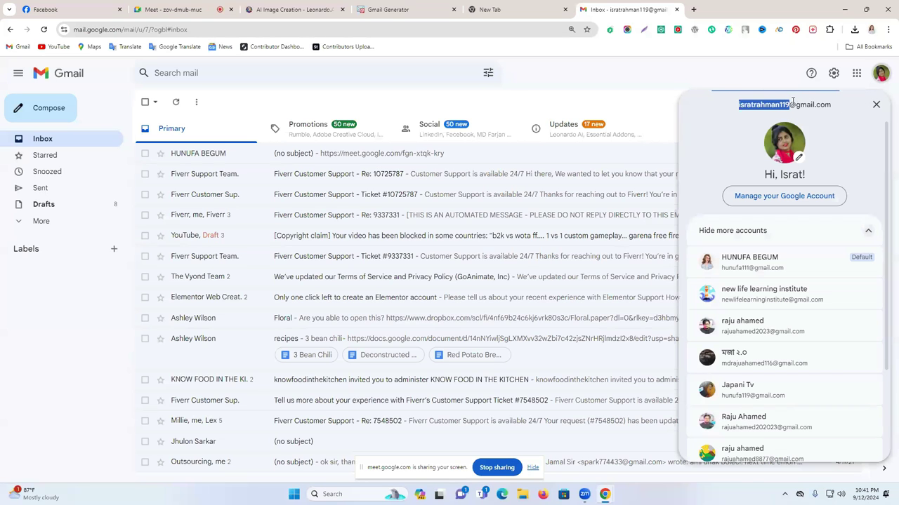
pyautogui.click(44, 30)
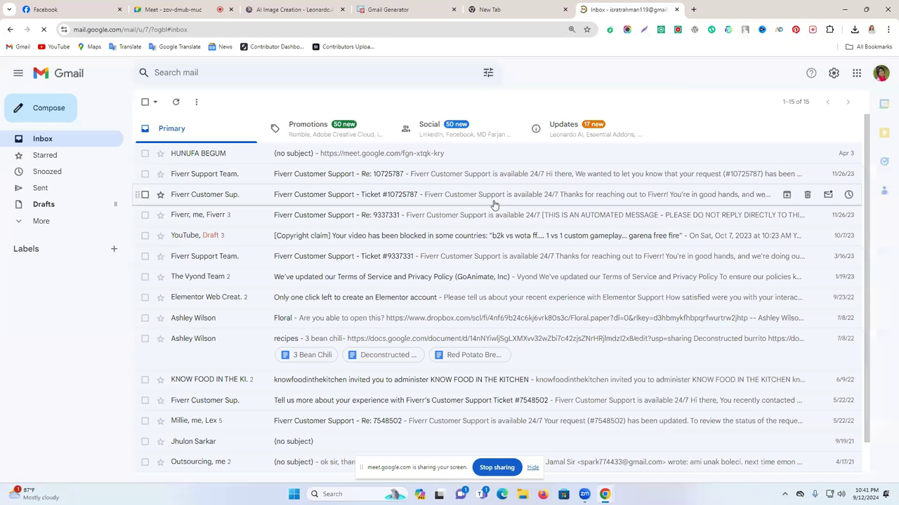
pyautogui.click(464, 138)
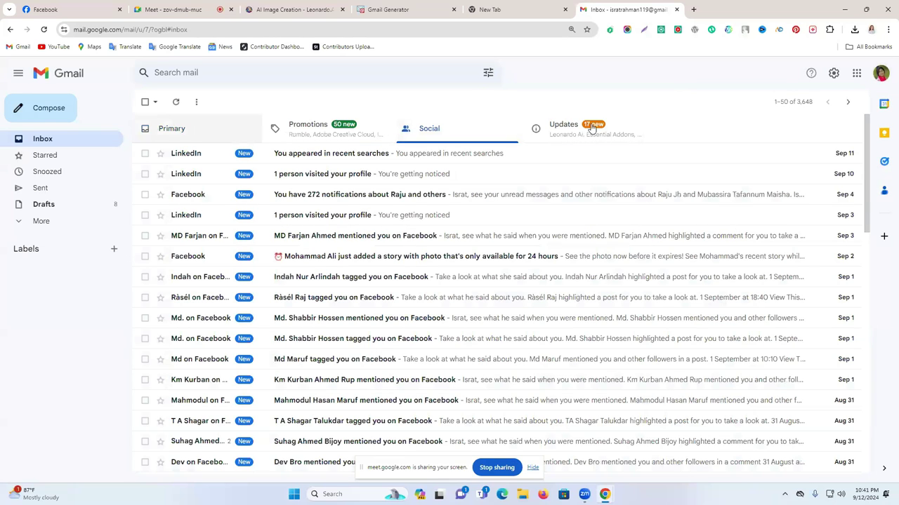
pyautogui.click(578, 131)
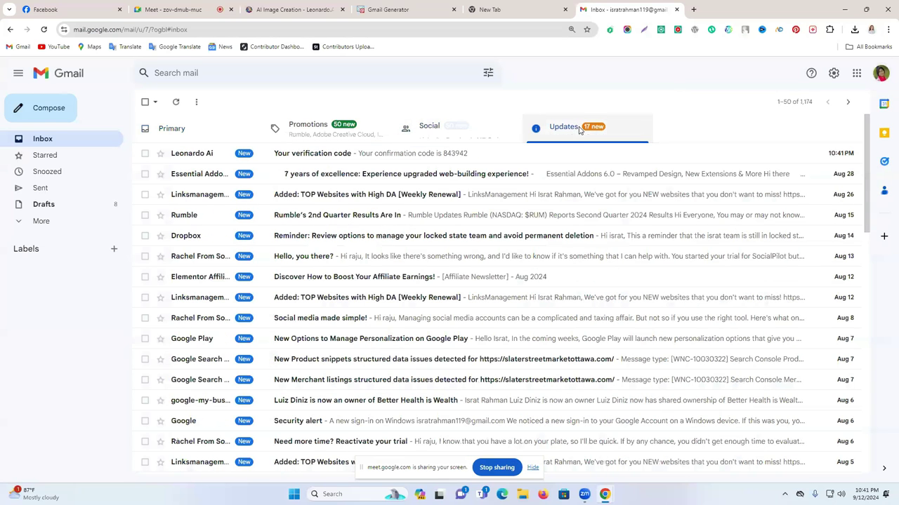
pyautogui.click(313, 160)
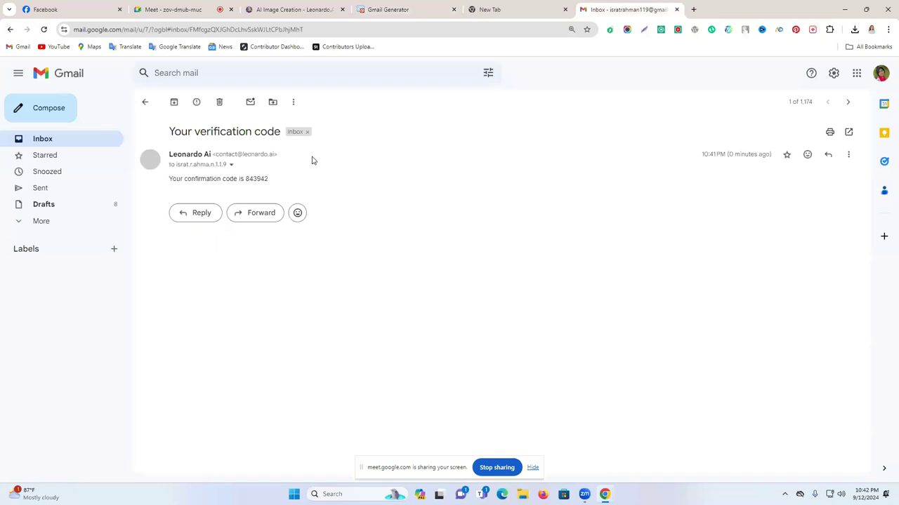
pyautogui.doubleClick(260, 179)
pyautogui.hotkey('ctrl', 'c')
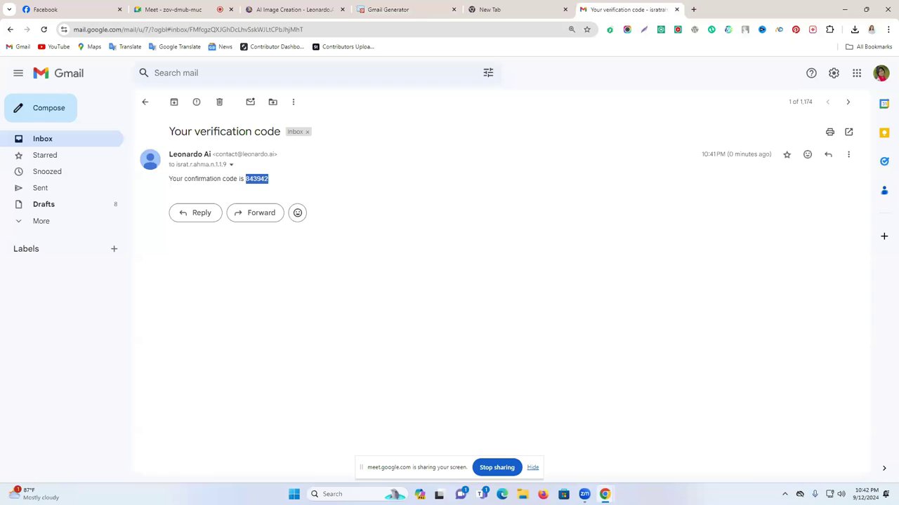
pyautogui.click(704, 449)
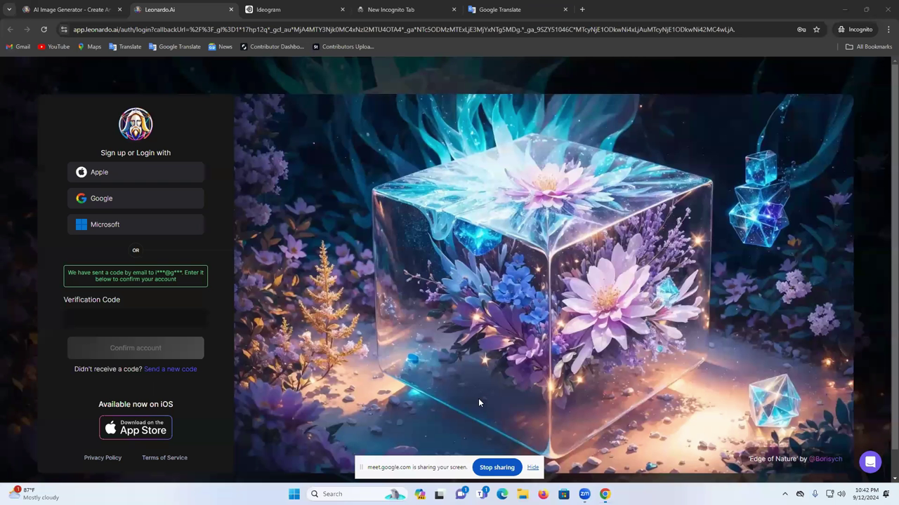
# Step: Paste the emailed confirmation code into Leonardo.Ai's Verification Code field
pyautogui.click(141, 327)
pyautogui.hotkey('ctrl', 'v')
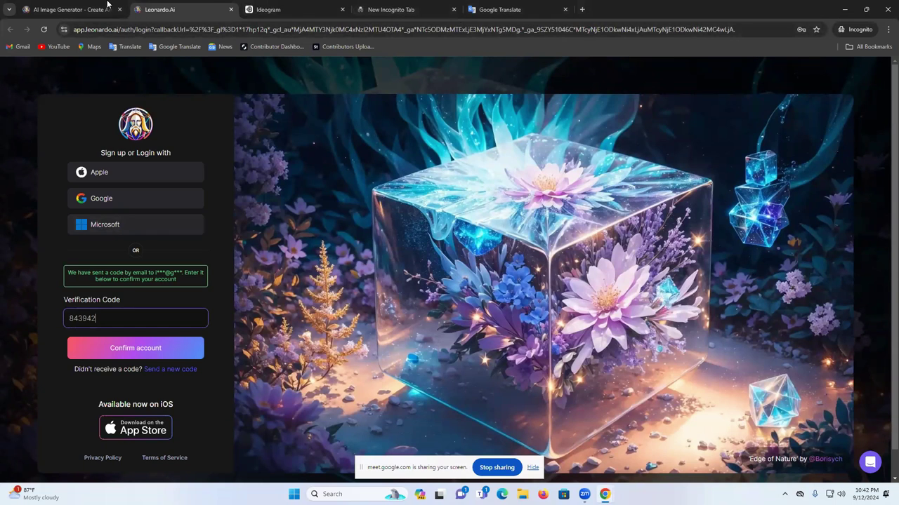
pyautogui.click(297, 8)
pyautogui.click(404, 7)
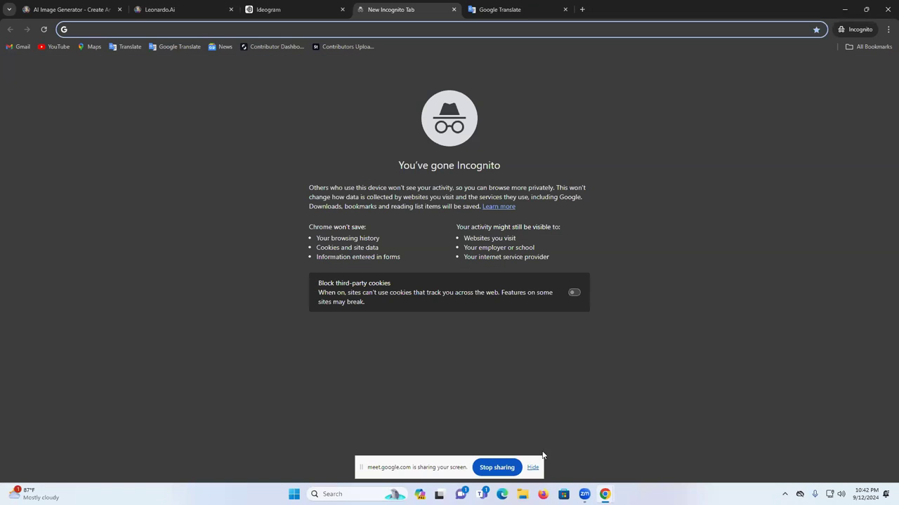
pyautogui.moveTo(605, 494)
pyautogui.click(507, 450)
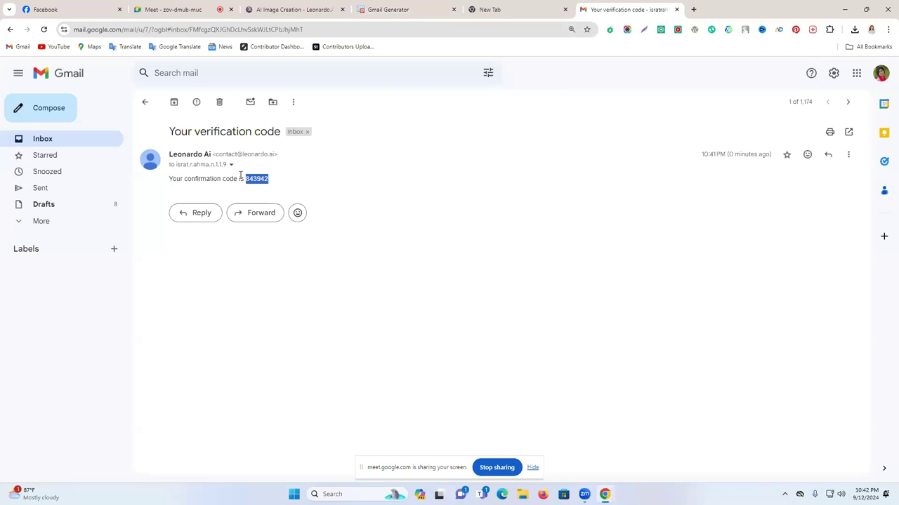
pyautogui.click(296, 9)
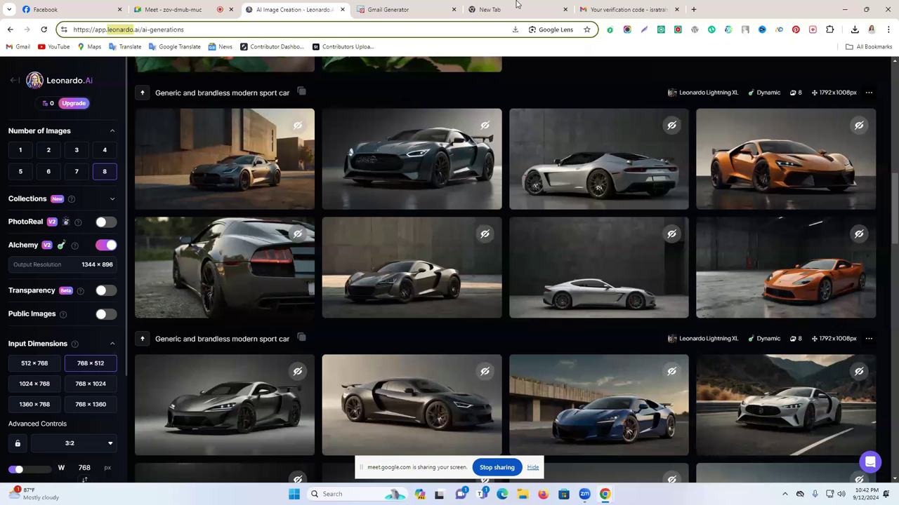
pyautogui.click(516, 7)
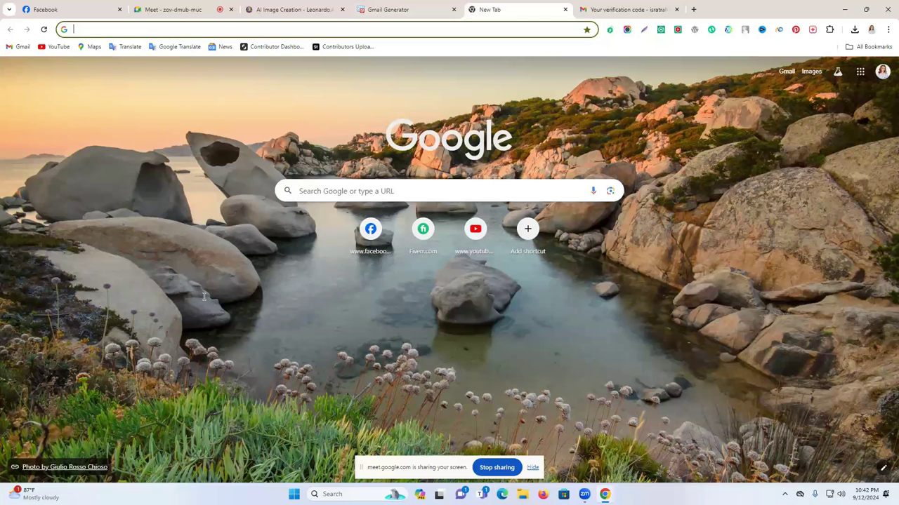
pyautogui.hotkey('ctrl', 'shift', 'Tab')
pyautogui.click(601, 9)
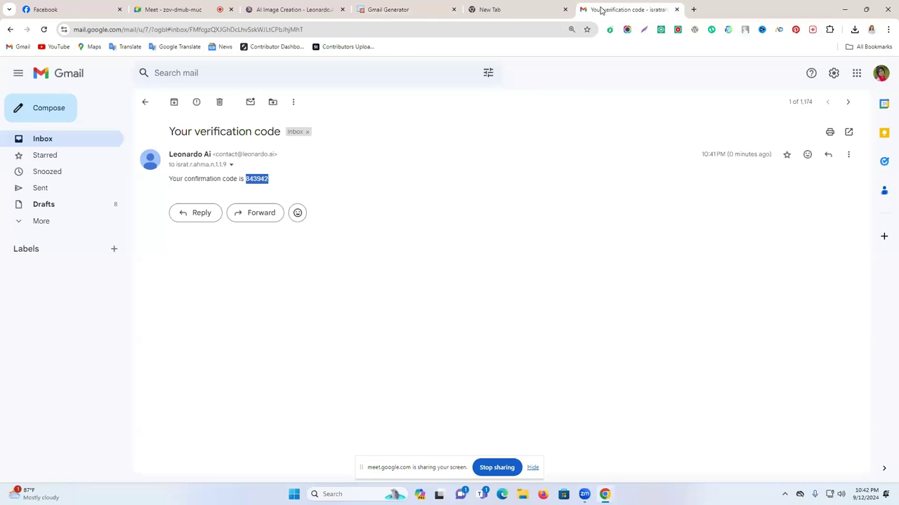
pyautogui.click(881, 73)
pyautogui.doubleClick(764, 104)
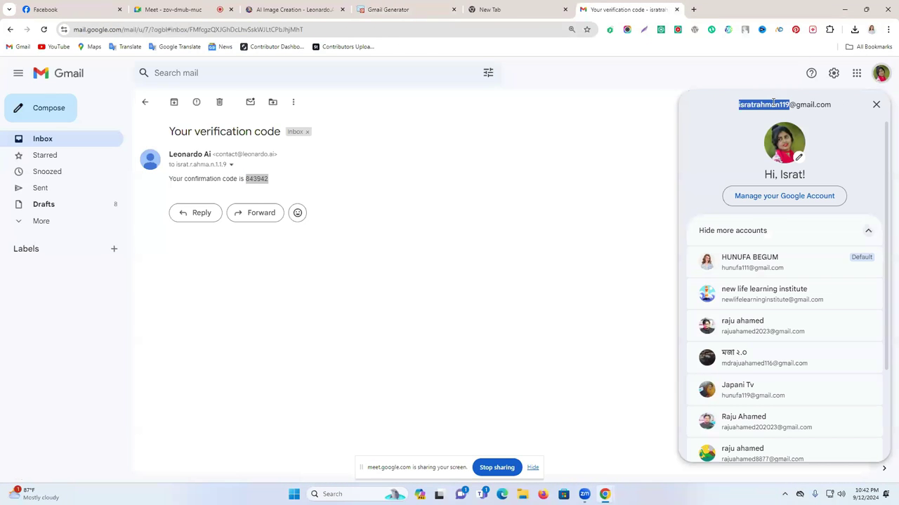
pyautogui.click(393, 9)
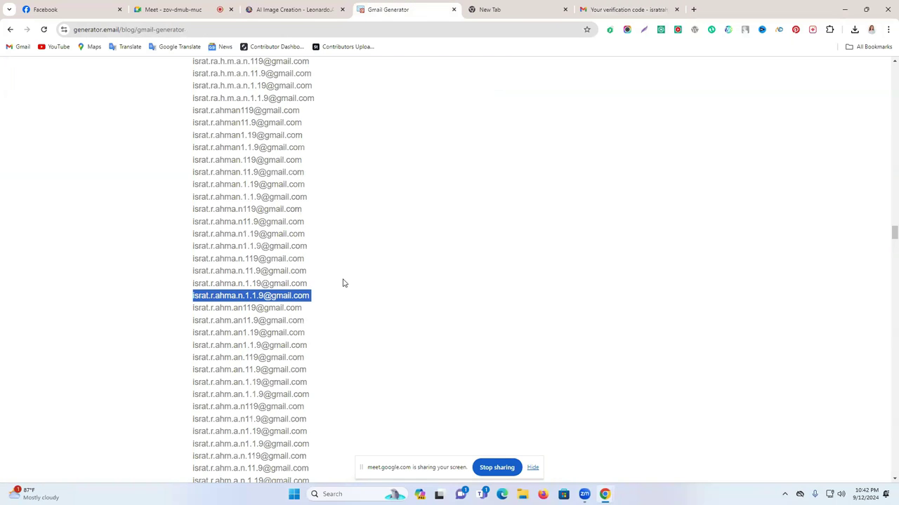
pyautogui.moveTo(194, 298); pyautogui.dragTo(320, 300)
pyautogui.moveTo(596, 483)
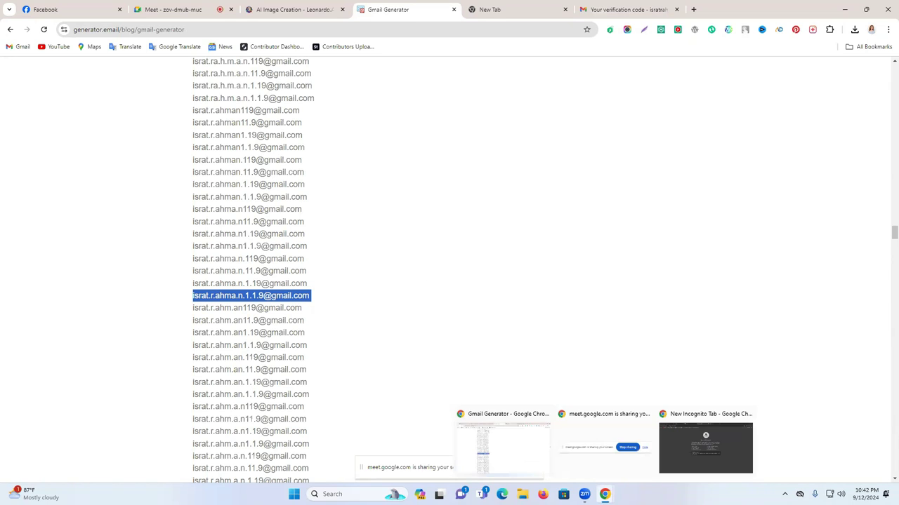
pyautogui.click(598, 9)
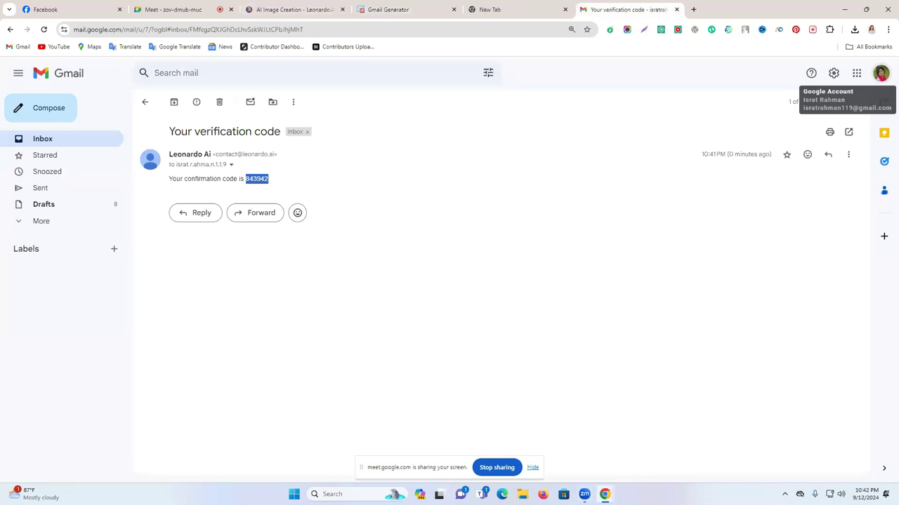
pyautogui.moveTo(604, 494)
pyautogui.click(706, 442)
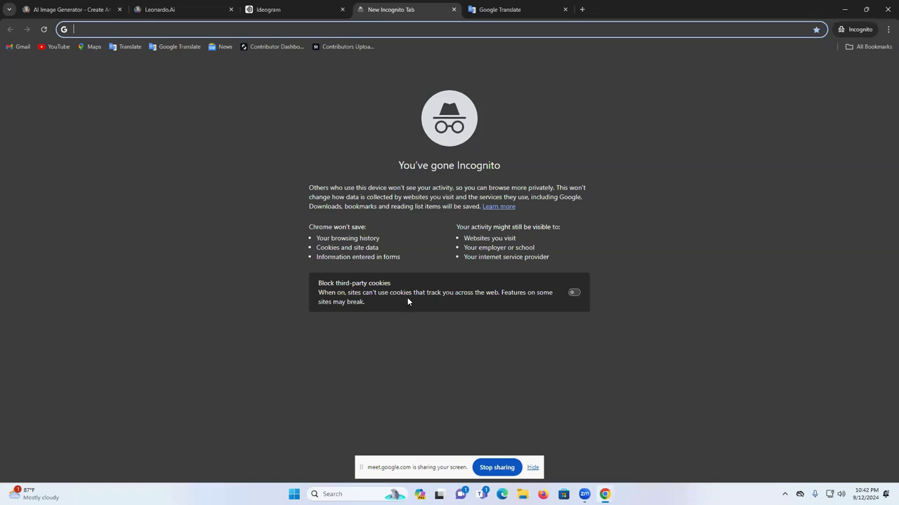
pyautogui.click(176, 9)
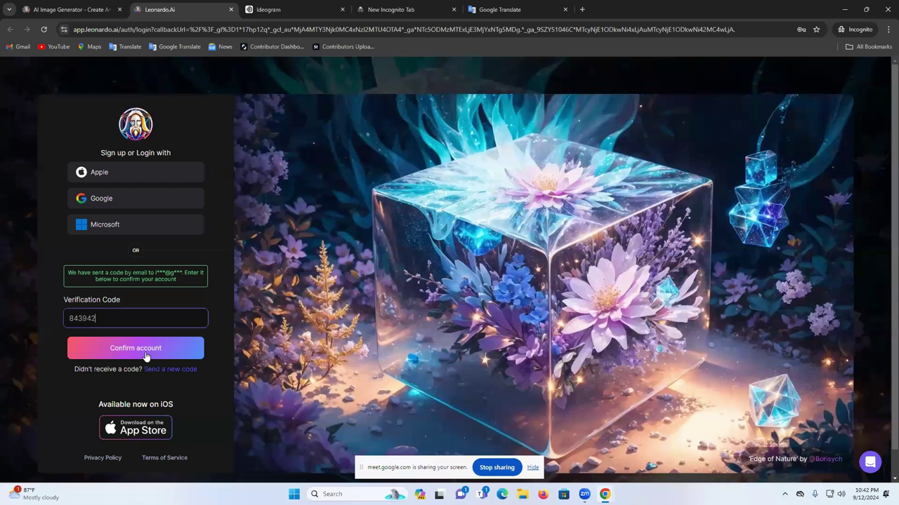
# Step: Confirm the account with the code and enter a username, checking its availability
pyautogui.click(145, 356)
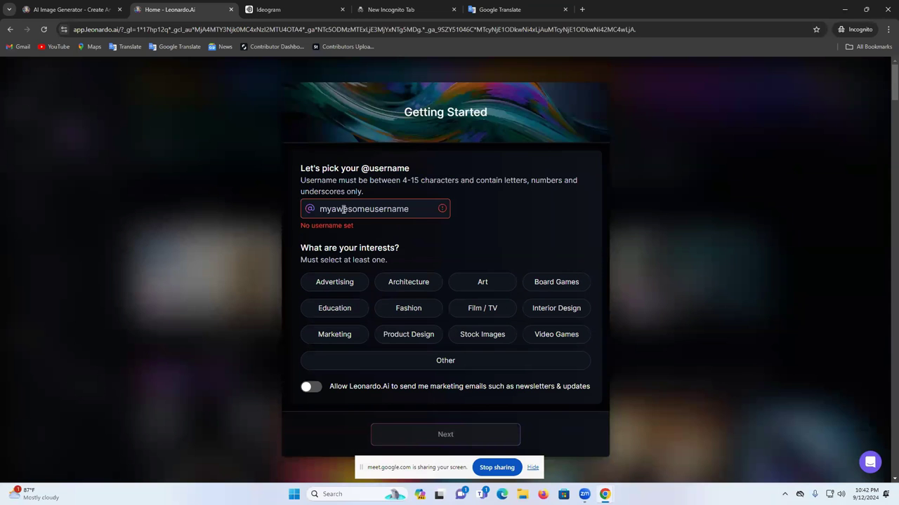
pyautogui.click(370, 212)
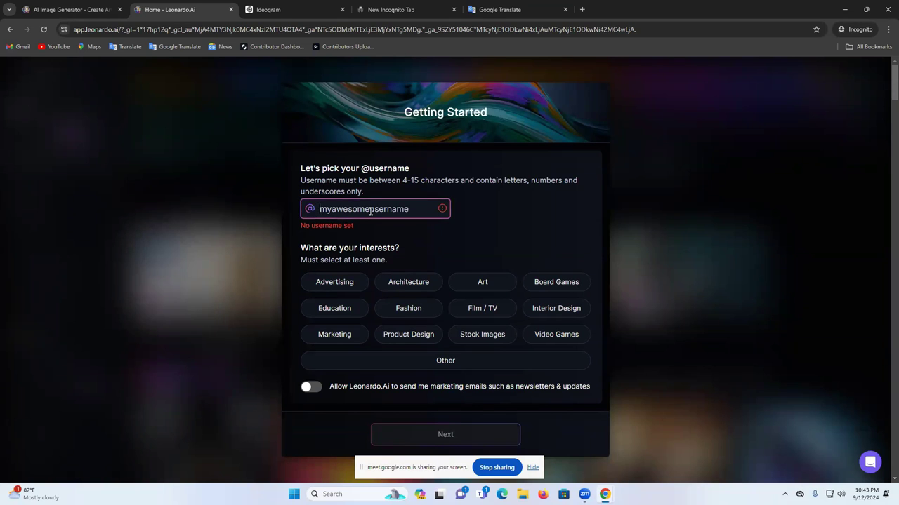
pyautogui.write('tofficf6643')
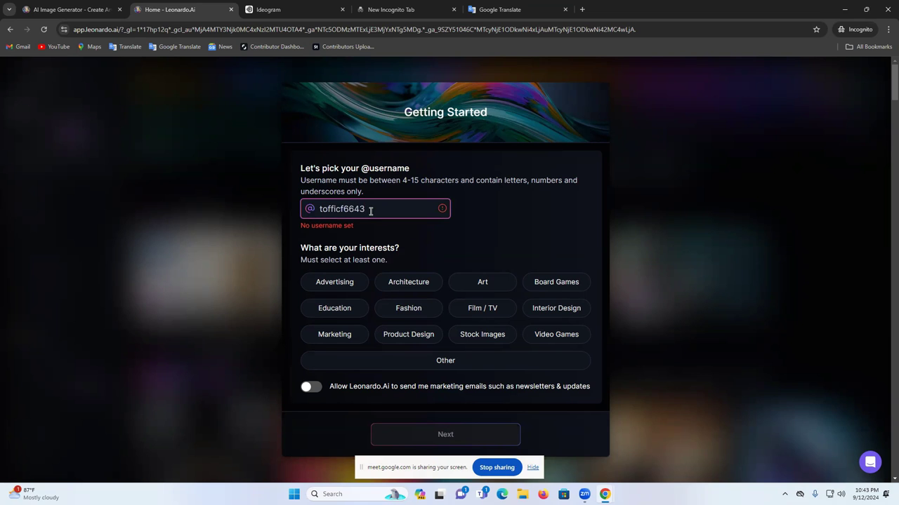
pyautogui.click(416, 247)
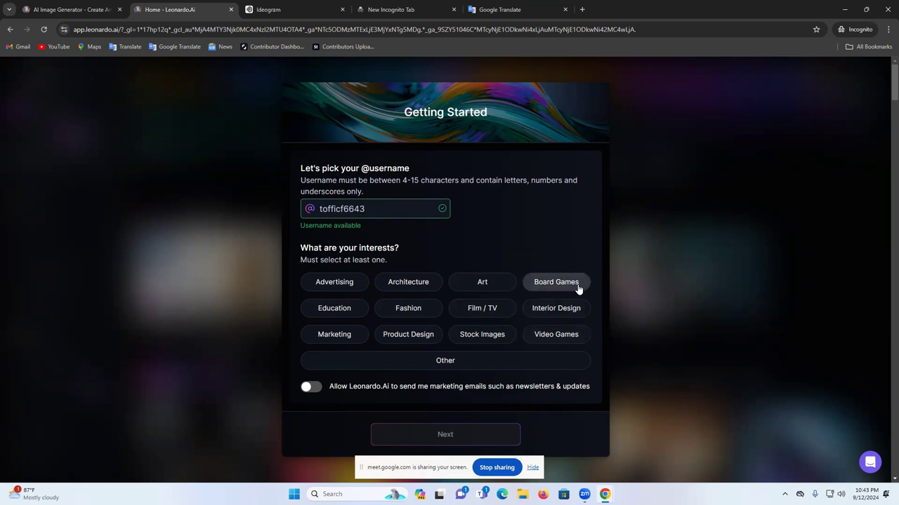
# Step: Choose Education as an interest and Professional as the role, finishing onboarding
pyautogui.click(329, 311)
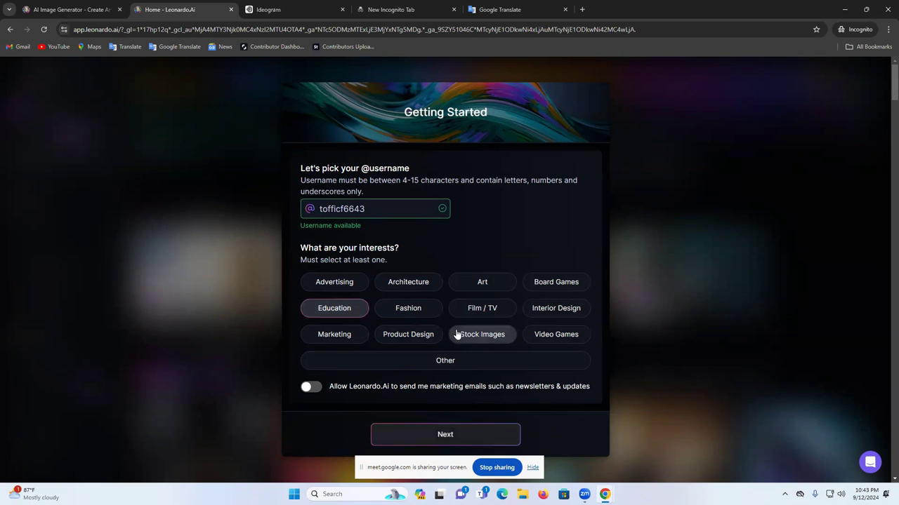
pyautogui.click(419, 434)
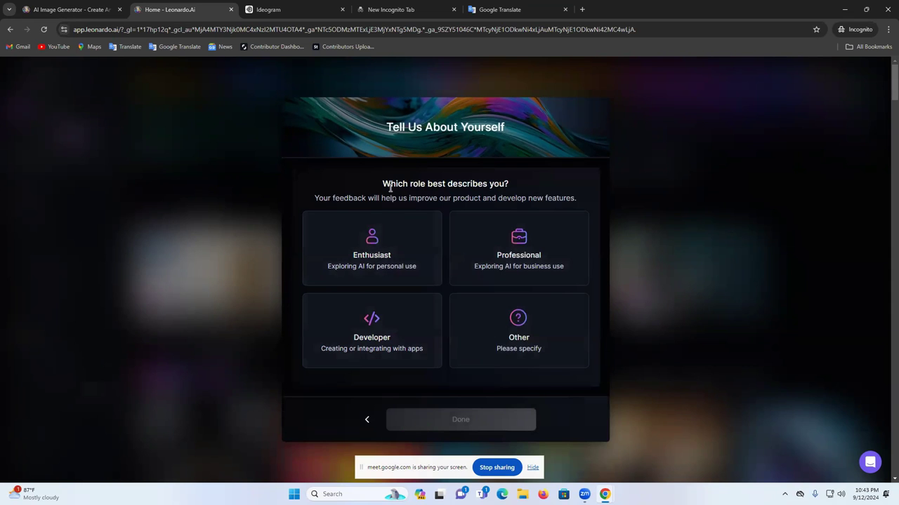
pyautogui.click(540, 257)
pyautogui.click(445, 419)
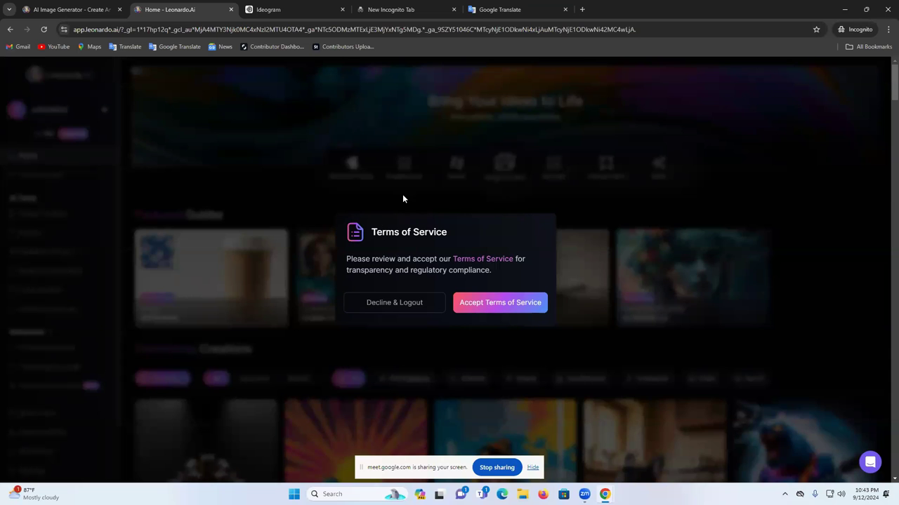
# Step: Accept the Terms of Service, then log out through the account menu
pyautogui.click(499, 304)
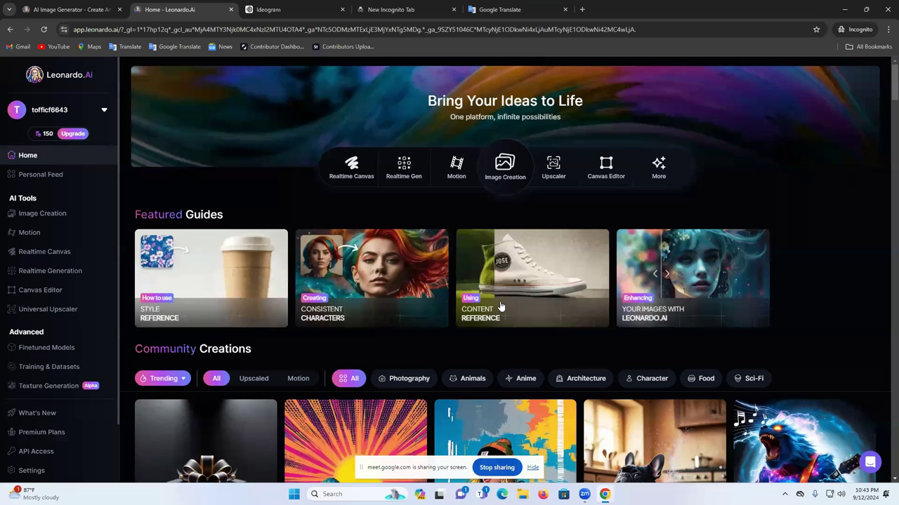
pyautogui.moveTo(46, 141)
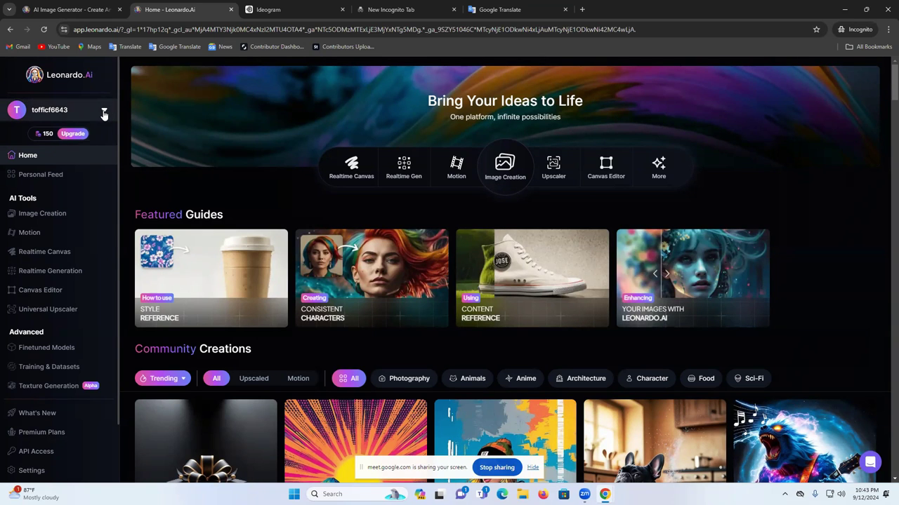
pyautogui.click(104, 112)
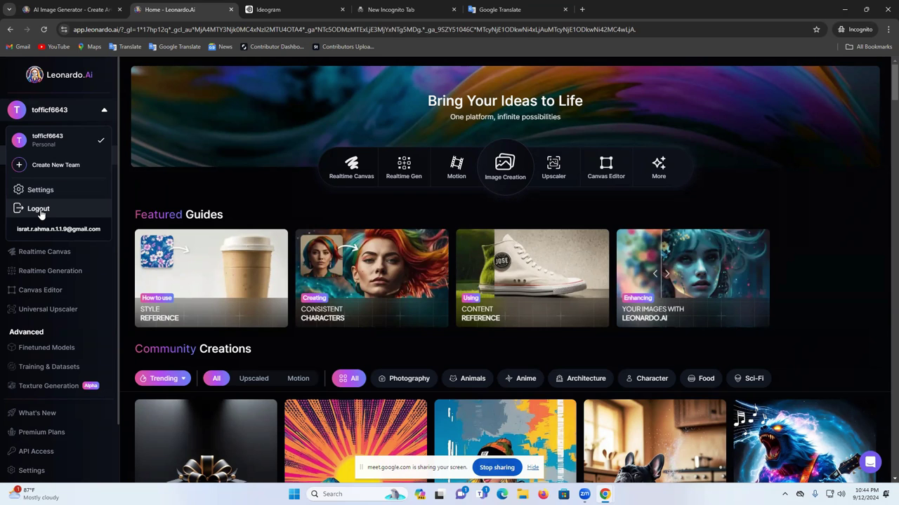
pyautogui.click(39, 209)
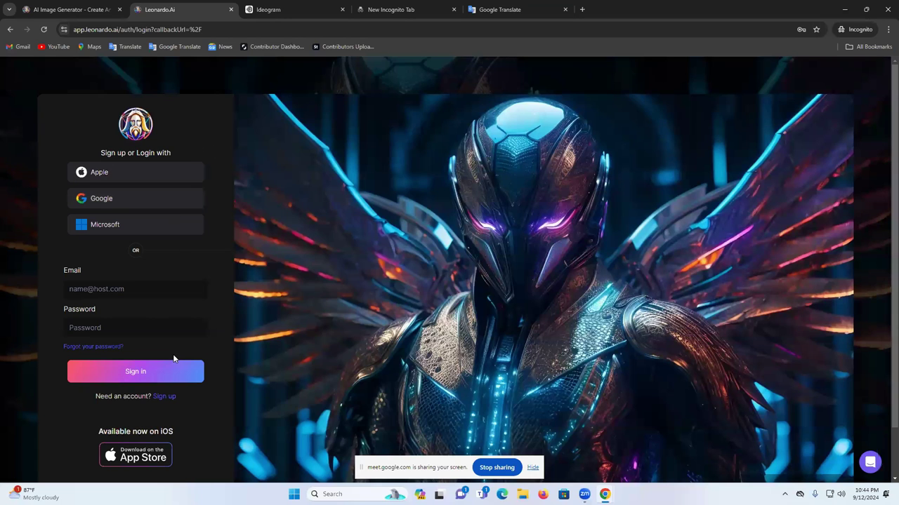
# Step: Try signing up again using the saved alias email and password
pyautogui.click(162, 396)
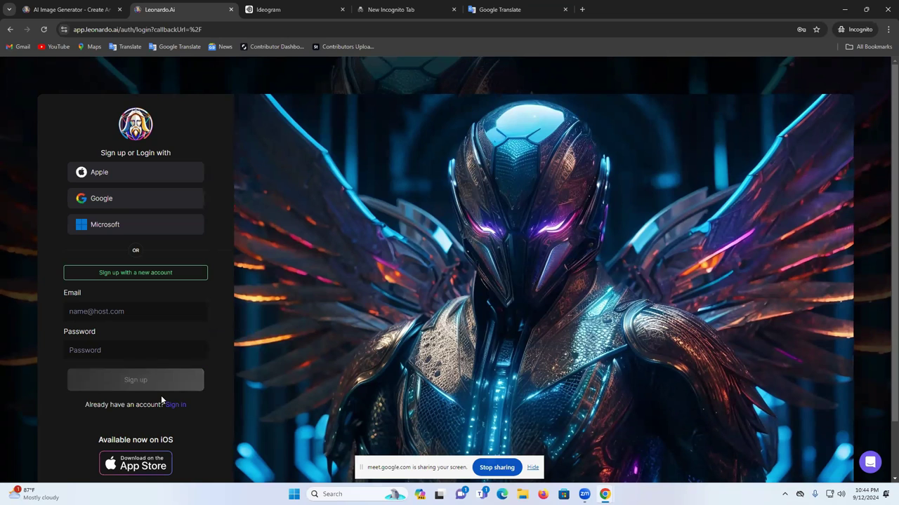
pyautogui.click(104, 311)
pyautogui.click(169, 338)
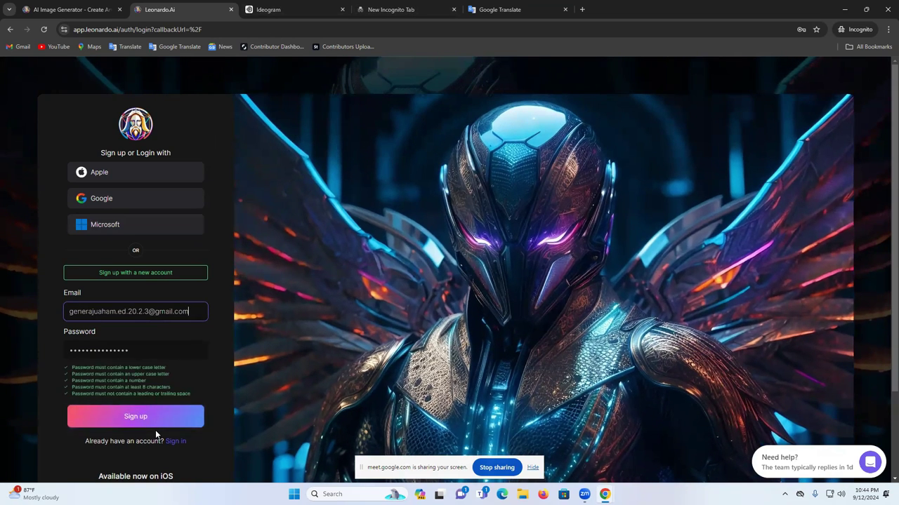
pyautogui.click(149, 418)
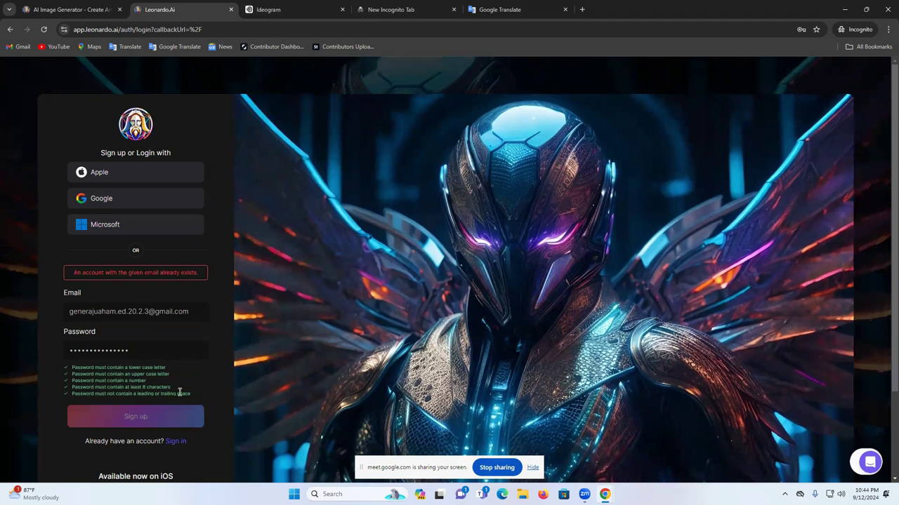
# Step: Sign in with the saved credentials so a verification code is requested, then bring up Gmail
pyautogui.click(176, 441)
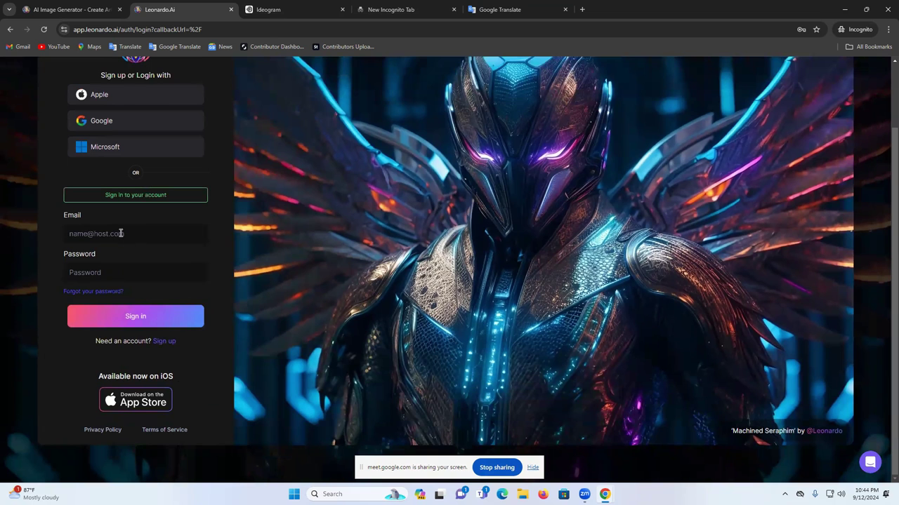
pyautogui.click(120, 233)
pyautogui.click(133, 261)
pyautogui.click(200, 317)
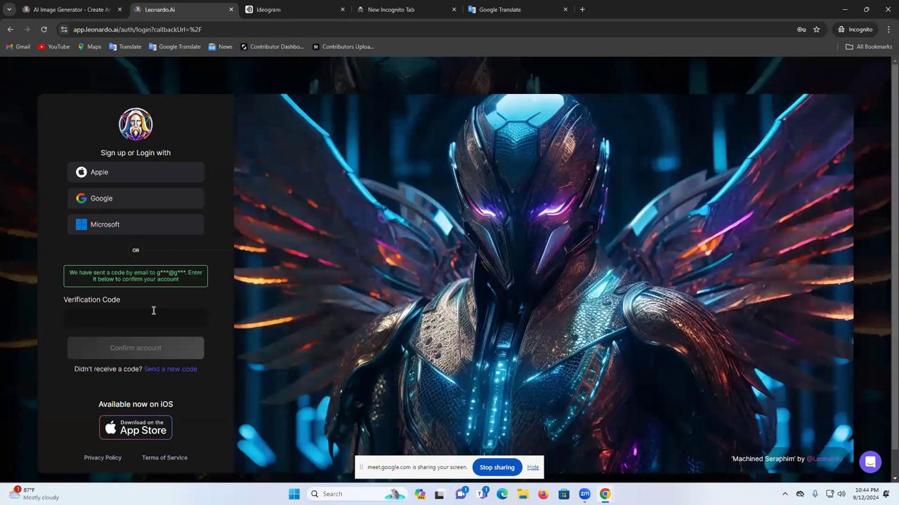
pyautogui.click(153, 311)
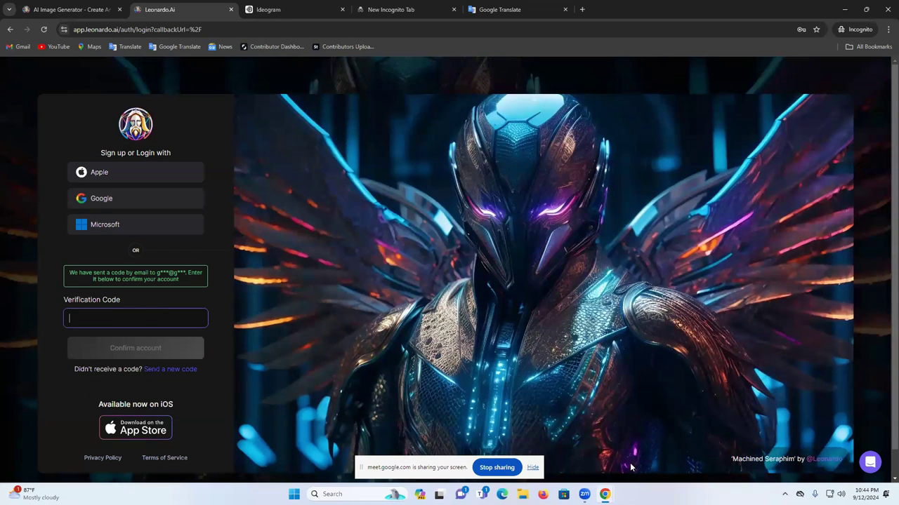
pyautogui.moveTo(605, 494)
pyautogui.click(518, 447)
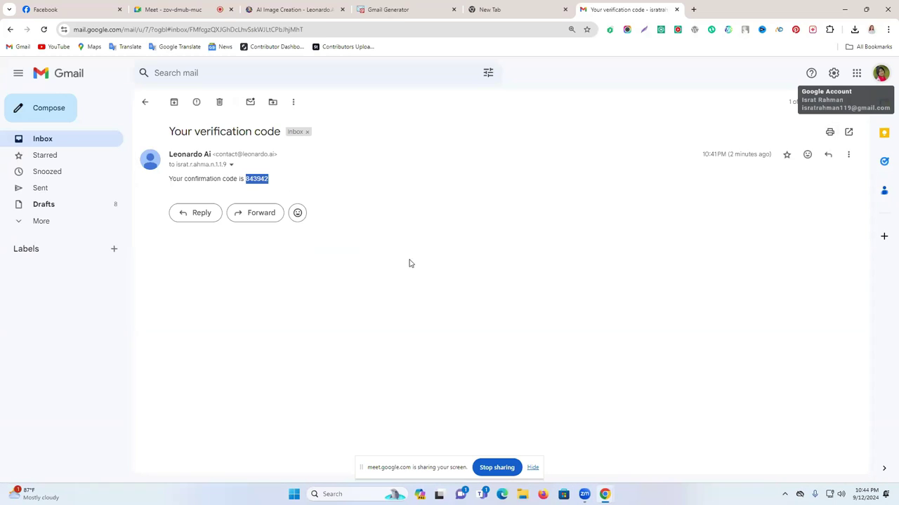
# Step: Trash the Leonardo Ai verification email from Gmail's Updates tab and return to the Leonardo.Ai window
pyautogui.click(44, 29)
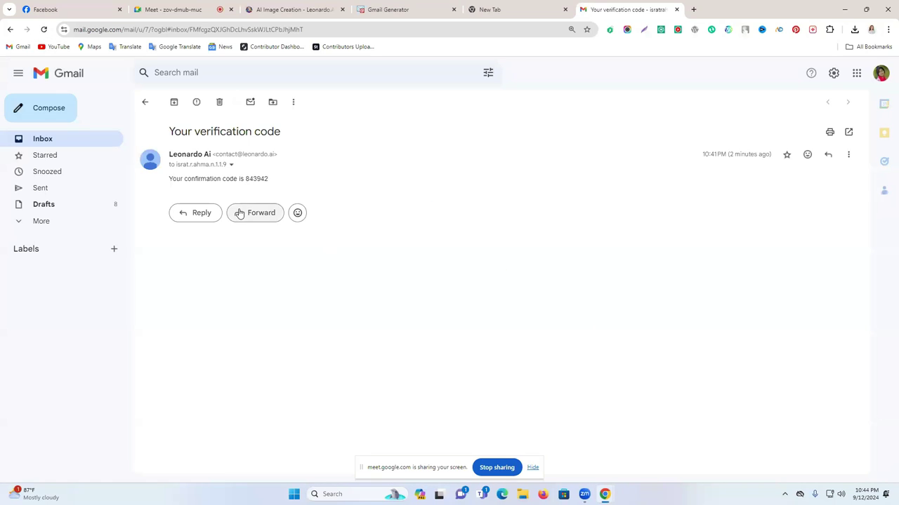
pyautogui.click(145, 102)
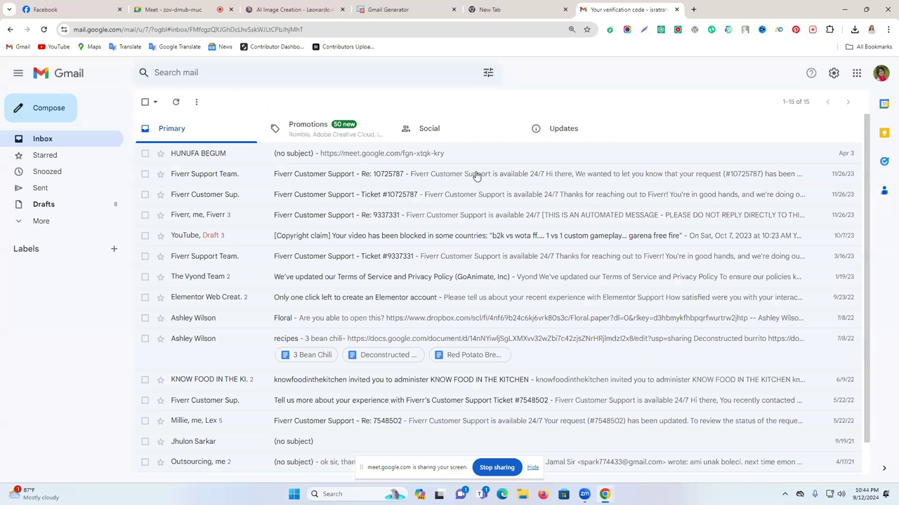
pyautogui.click(537, 131)
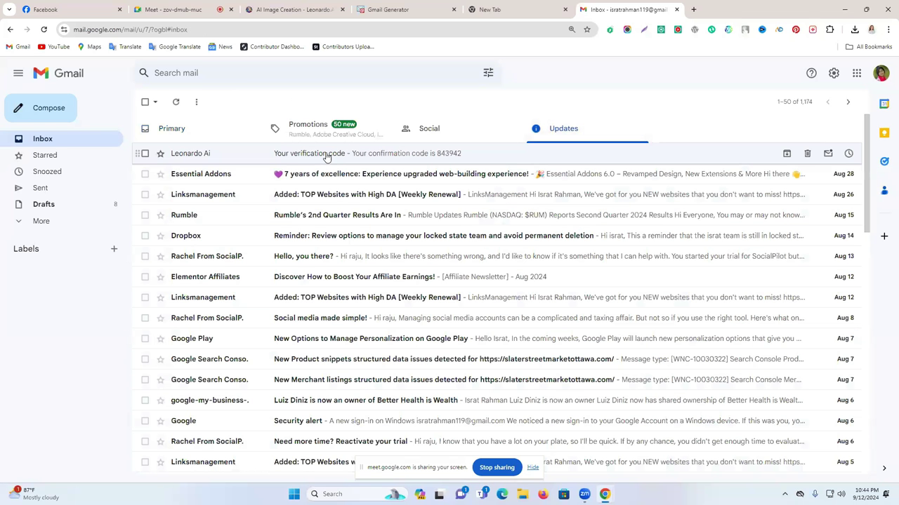
pyautogui.click(806, 153)
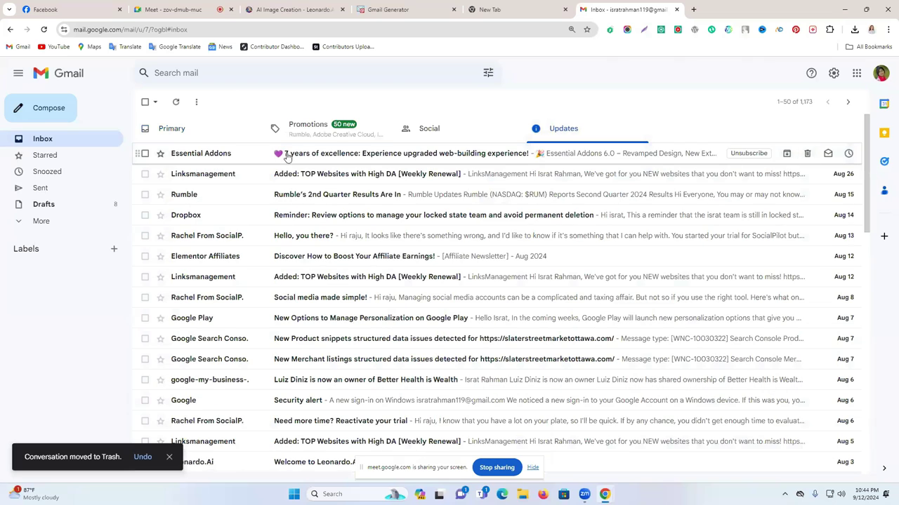
pyautogui.click(44, 29)
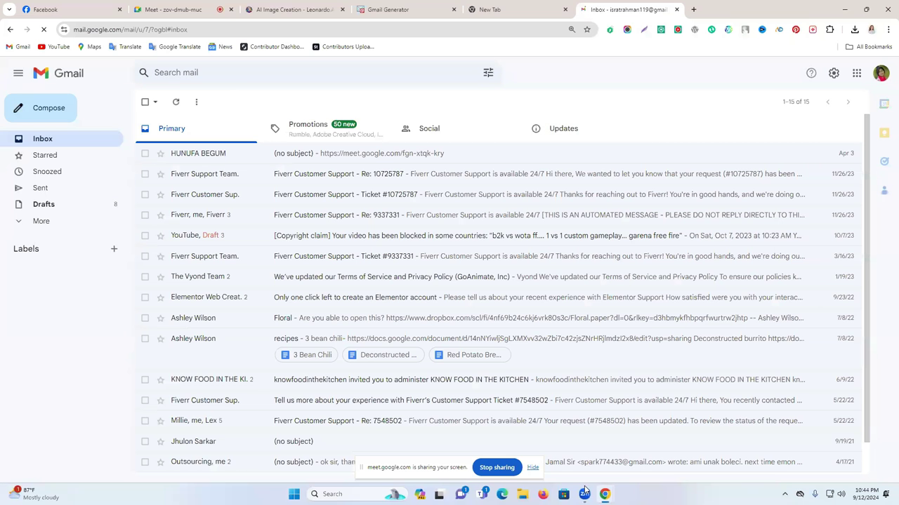
pyautogui.moveTo(588, 491)
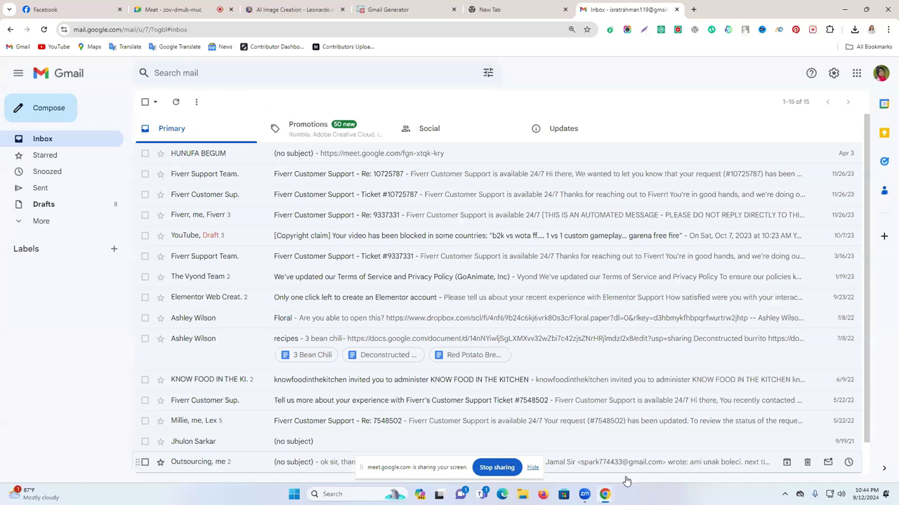
pyautogui.click(675, 471)
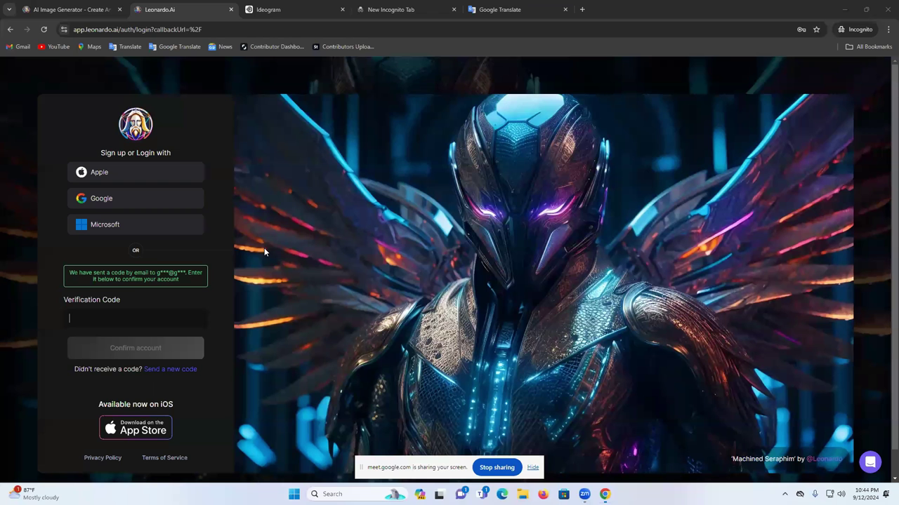
# Step: Leave the verification page and select the next address variation in the Gmail Generator list
pyautogui.click(10, 31)
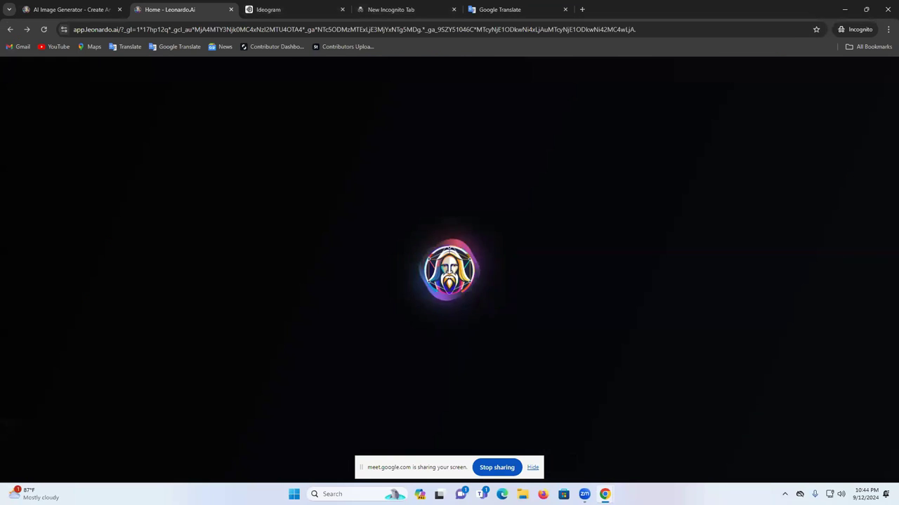
pyautogui.moveTo(605, 494)
pyautogui.click(523, 453)
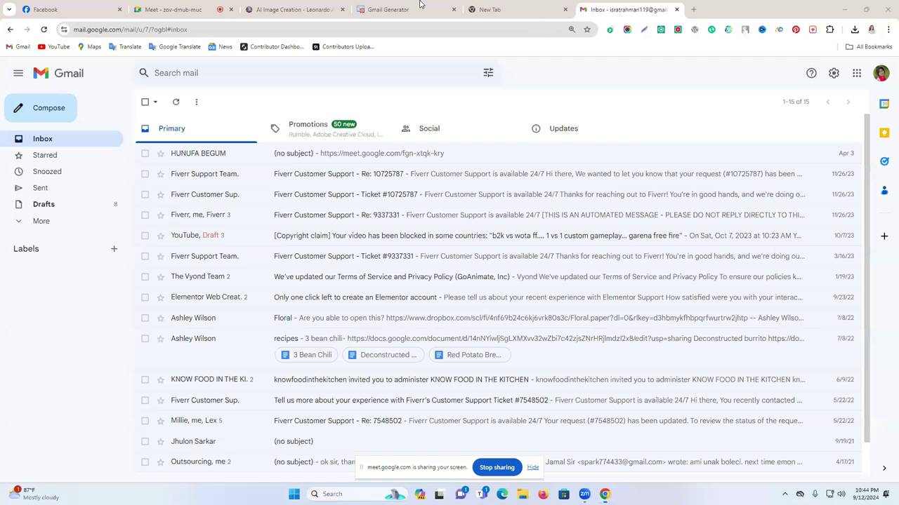
pyautogui.click(420, 7)
pyautogui.tripleClick(212, 346)
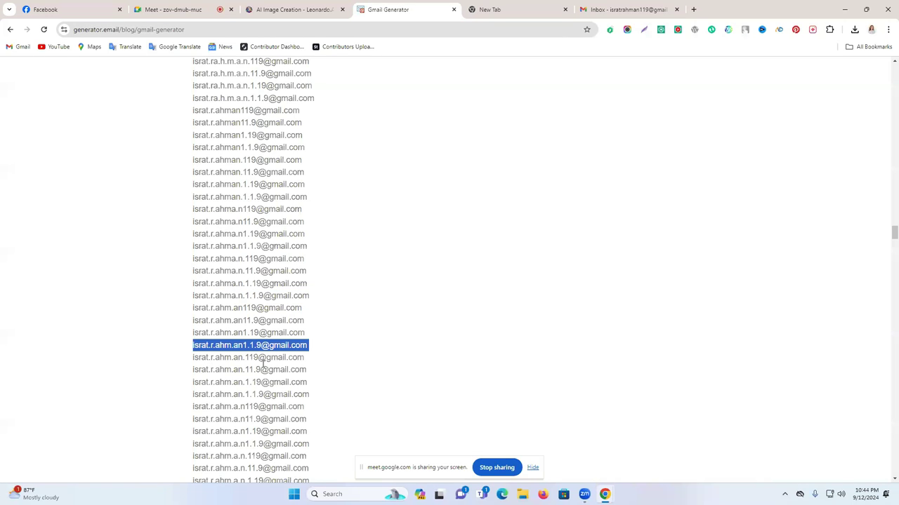
pyautogui.moveTo(604, 494)
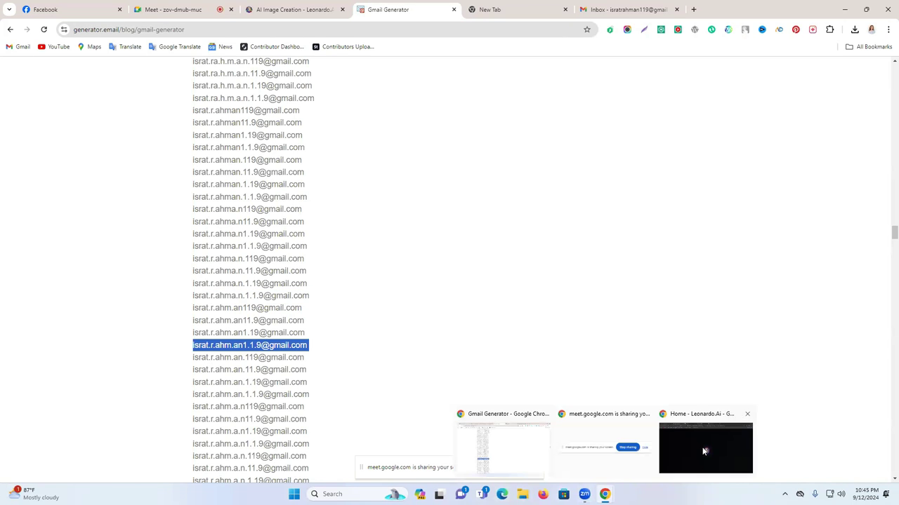
pyautogui.click(705, 451)
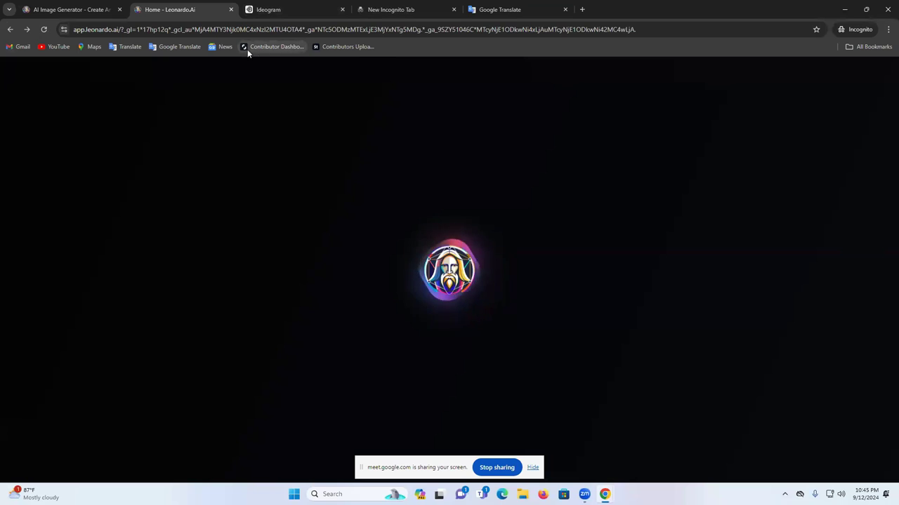
# Step: Close the stuck Leonardo.Ai home page tab
pyautogui.click(84, 7)
pyautogui.click(189, 7)
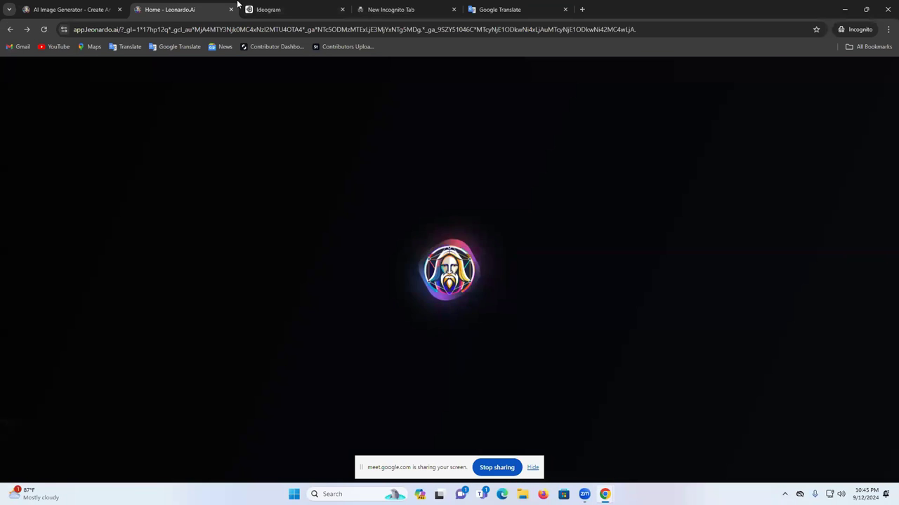
pyautogui.click(231, 9)
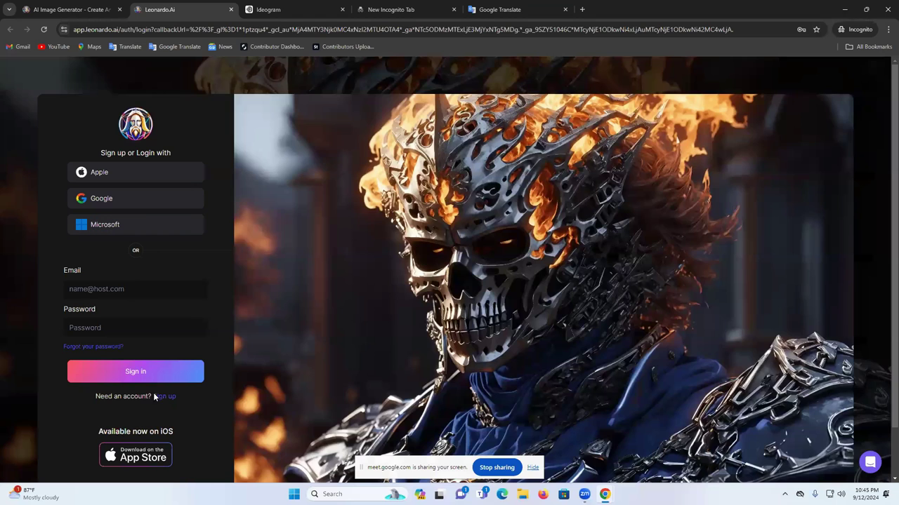
# Step: Sign up a new Leonardo.Ai account with the next alias email and a password
pyautogui.click(165, 396)
pyautogui.click(94, 314)
pyautogui.click(77, 349)
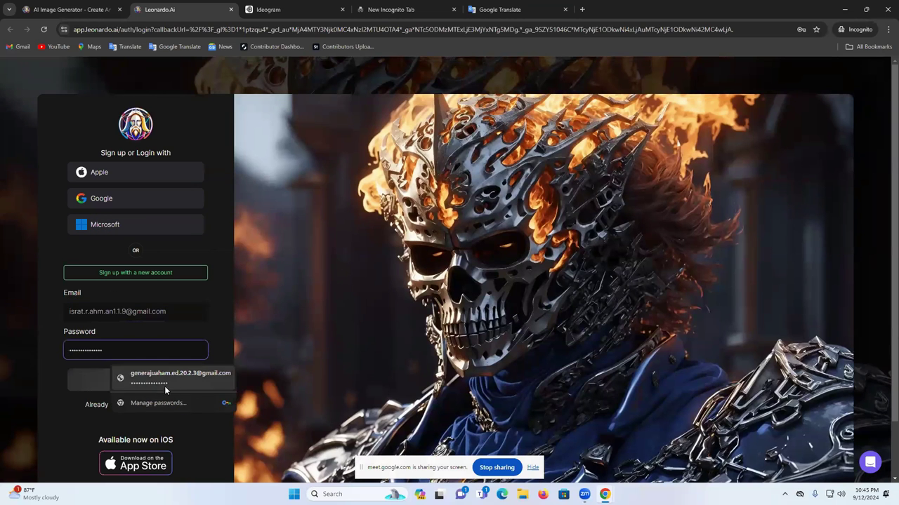
pyautogui.click(153, 425)
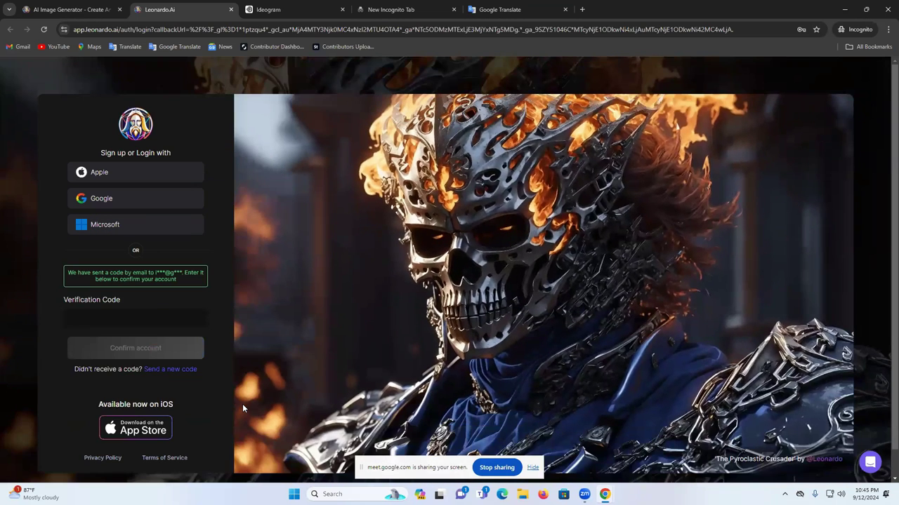
pyautogui.click(79, 320)
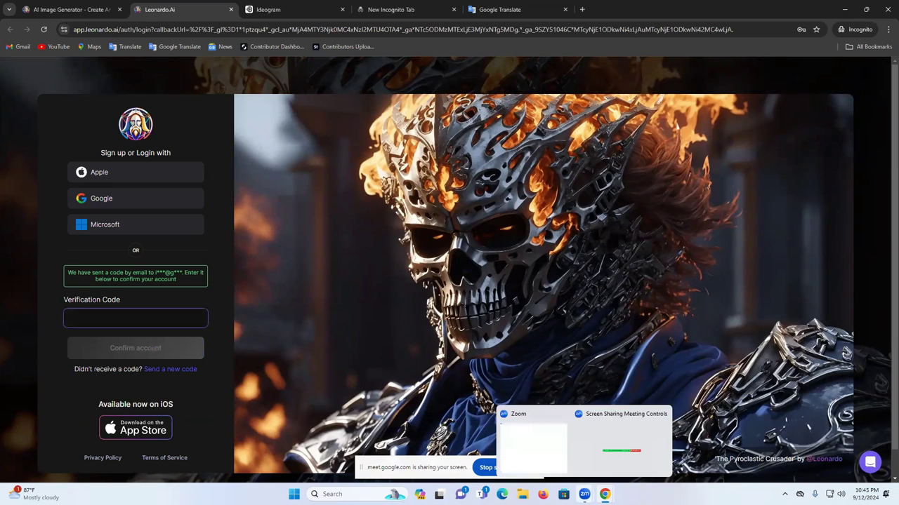
pyautogui.click(549, 421)
pyautogui.click(627, 9)
# Step: Copy the code from the 'Your verification code' email and paste it to confirm the account
pyautogui.click(569, 126)
pyautogui.click(345, 154)
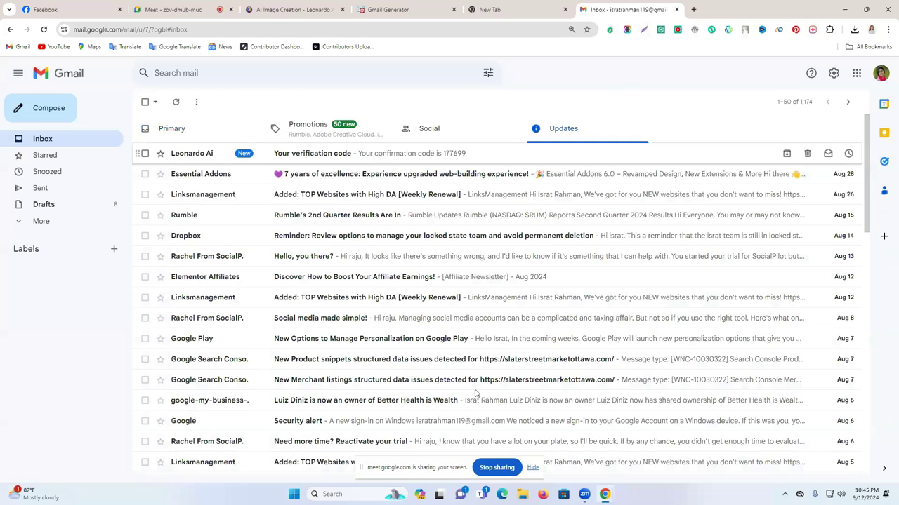
pyautogui.doubleClick(254, 179)
pyautogui.hotkey('ctrl', 'c')
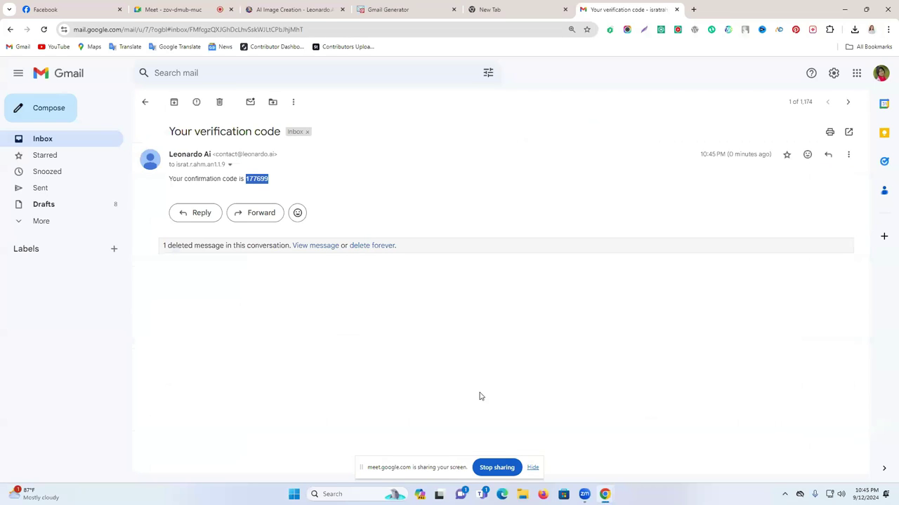
pyautogui.moveTo(584, 494)
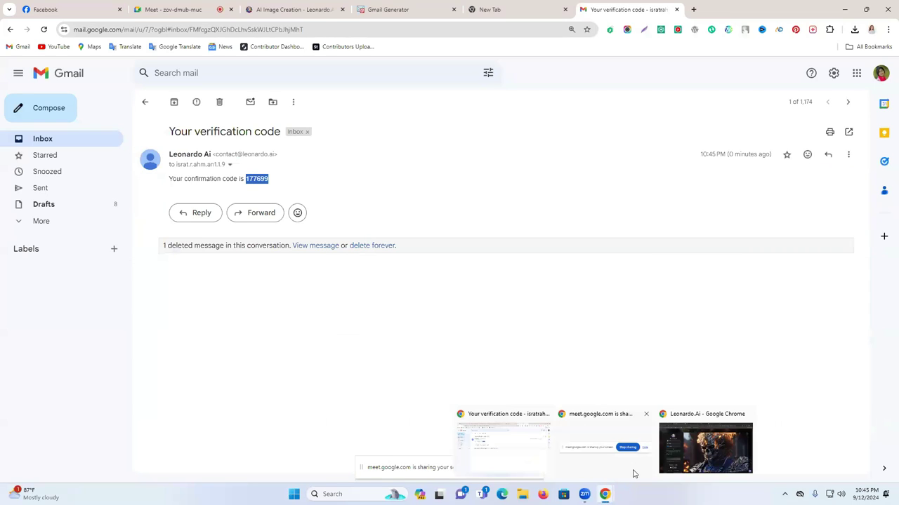
pyautogui.click(705, 441)
pyautogui.hotkey('ctrl', 'v')
pyautogui.click(198, 345)
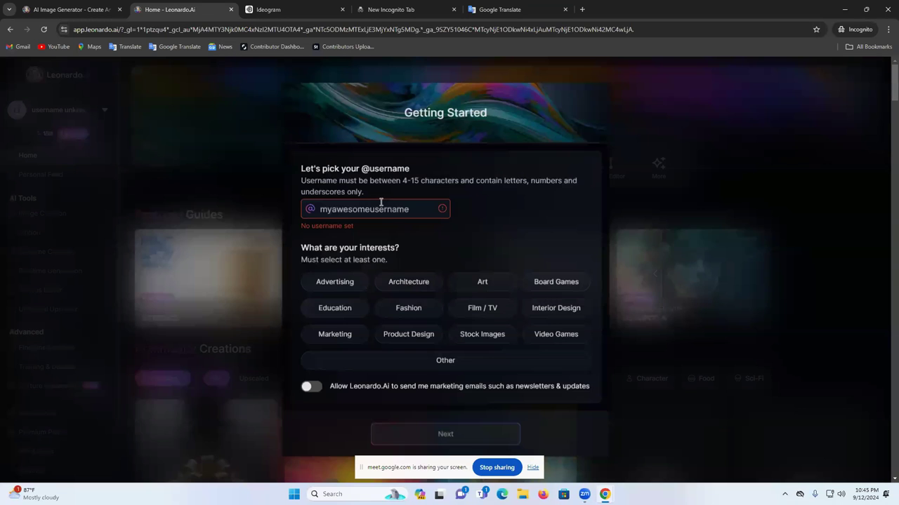
# Step: Enter a username, replacing taken attempts until an available one is accepted
pyautogui.click(379, 209)
pyautogui.write('fgfgfgfg')
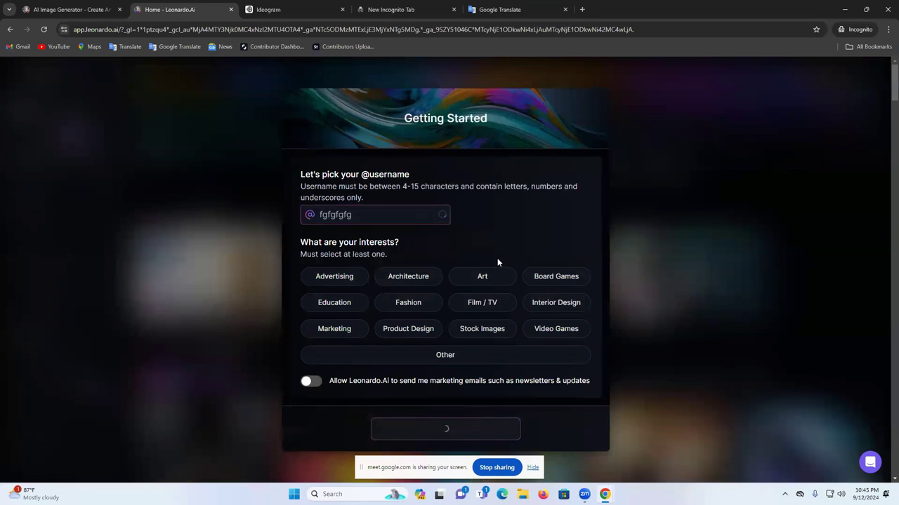
pyautogui.doubleClick(397, 214)
pyautogui.write('555')
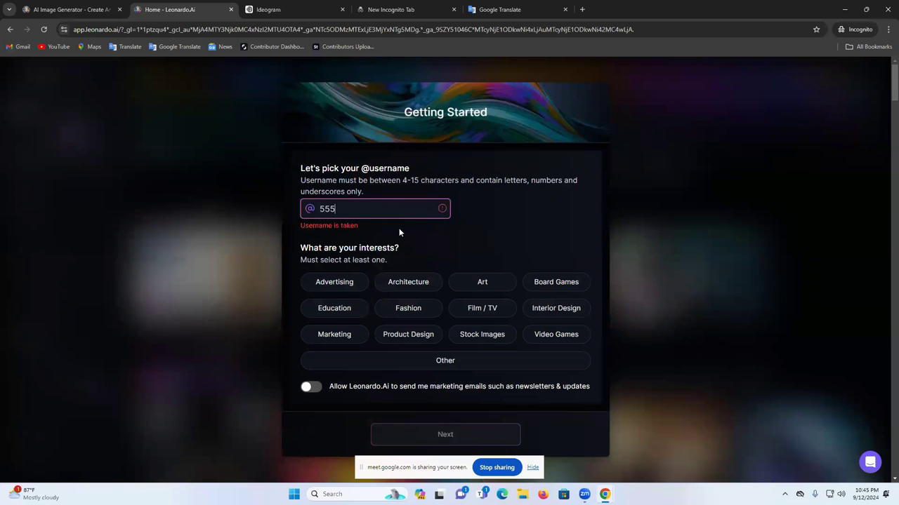
pyautogui.doubleClick(344, 209)
pyautogui.write('hggfhgh6666')
# Step: Choose Interior Design as interest and Professional role, then accept the terms of service
pyautogui.click(547, 307)
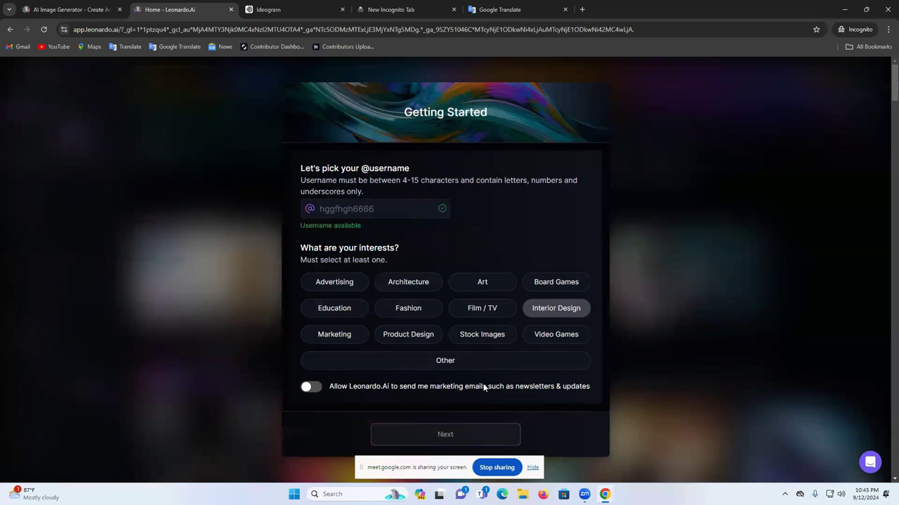
pyautogui.click(461, 433)
pyautogui.click(510, 235)
pyautogui.click(482, 422)
pyautogui.click(491, 304)
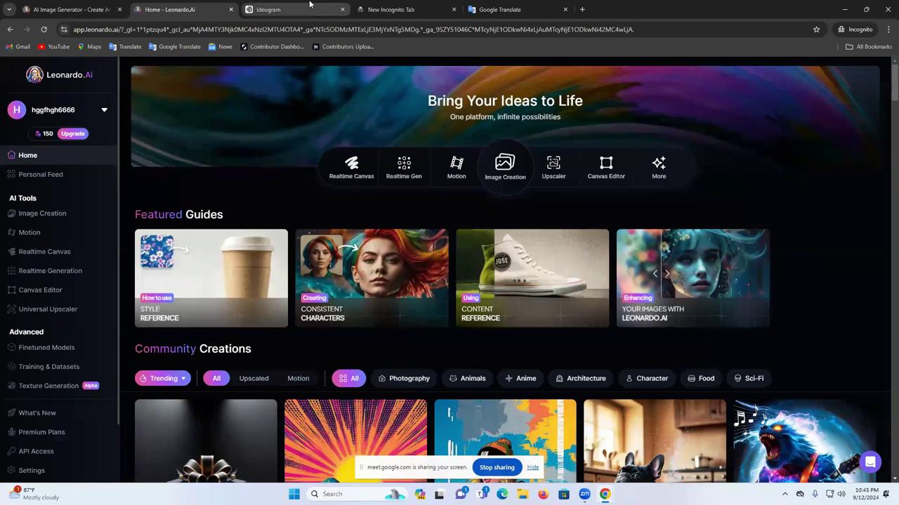
pyautogui.moveTo(605, 494)
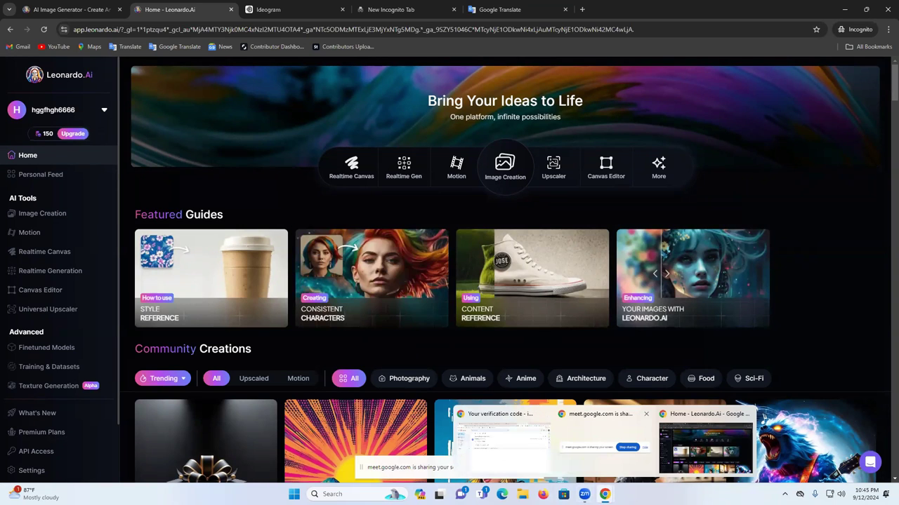
# Step: Open ideogram.ai in a new tab of the Gmail Chrome window
pyautogui.click(506, 464)
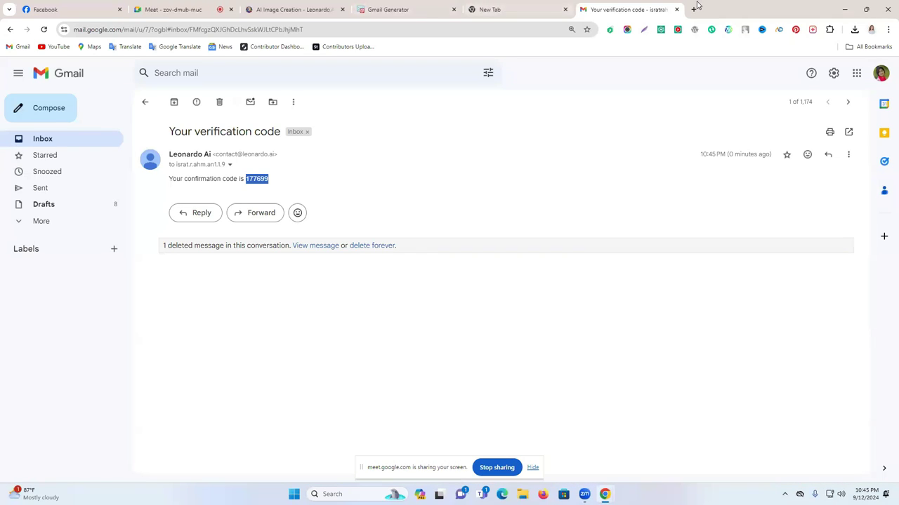
pyautogui.click(693, 10)
pyautogui.click(477, 31)
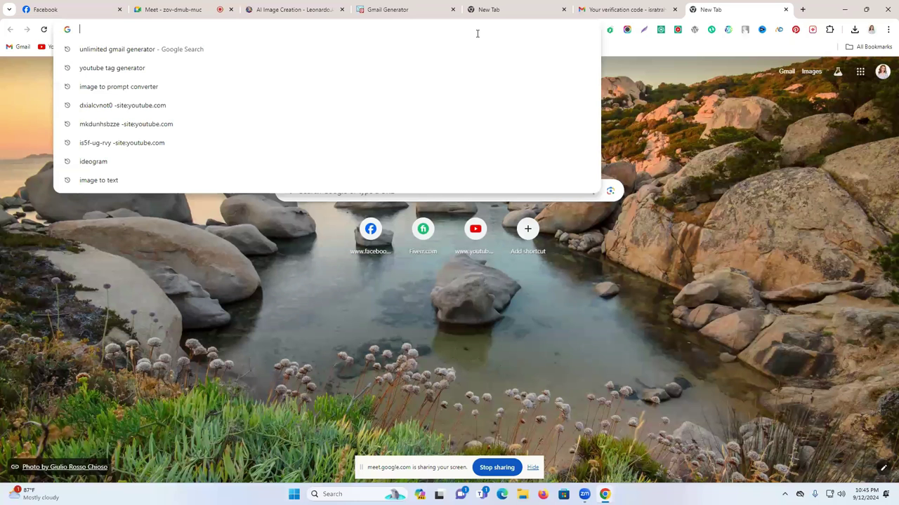
pyautogui.write('id')
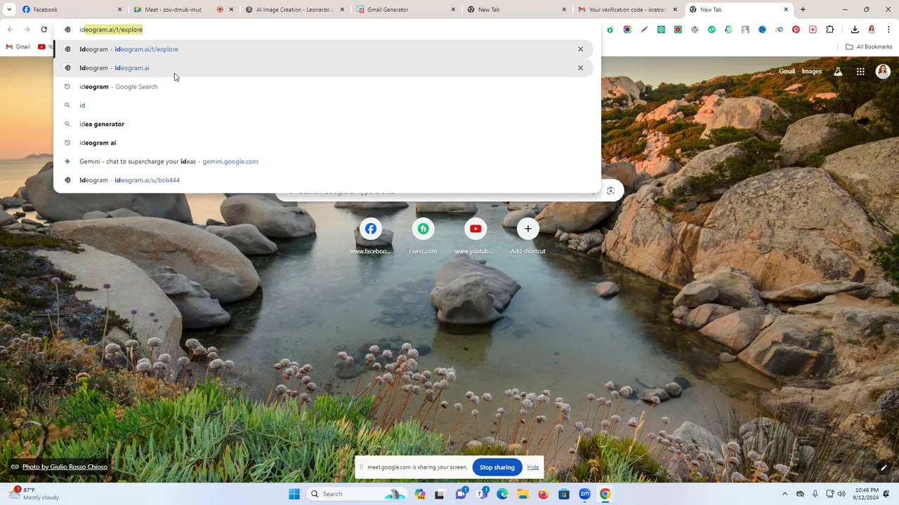
pyautogui.click(174, 71)
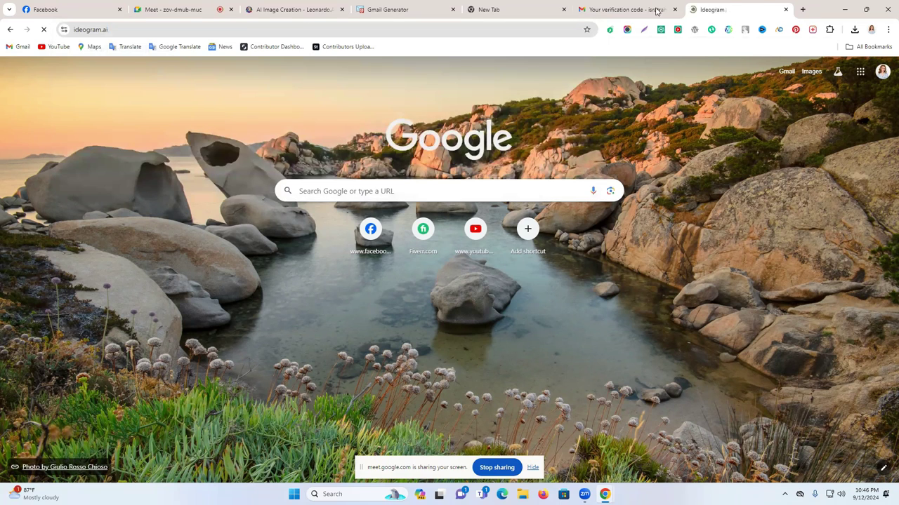
pyautogui.click(628, 9)
pyautogui.click(737, 9)
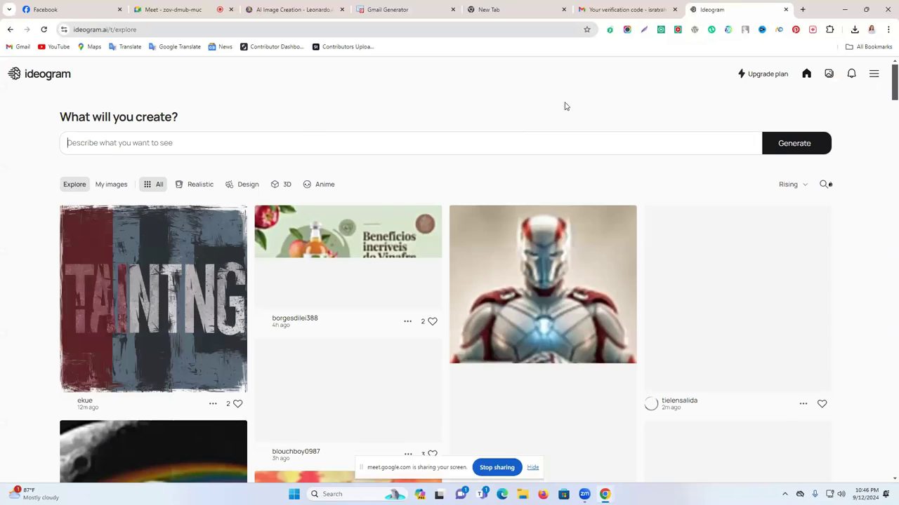
# Step: Log out of Ideogram from the top-right account menu
pyautogui.click(875, 77)
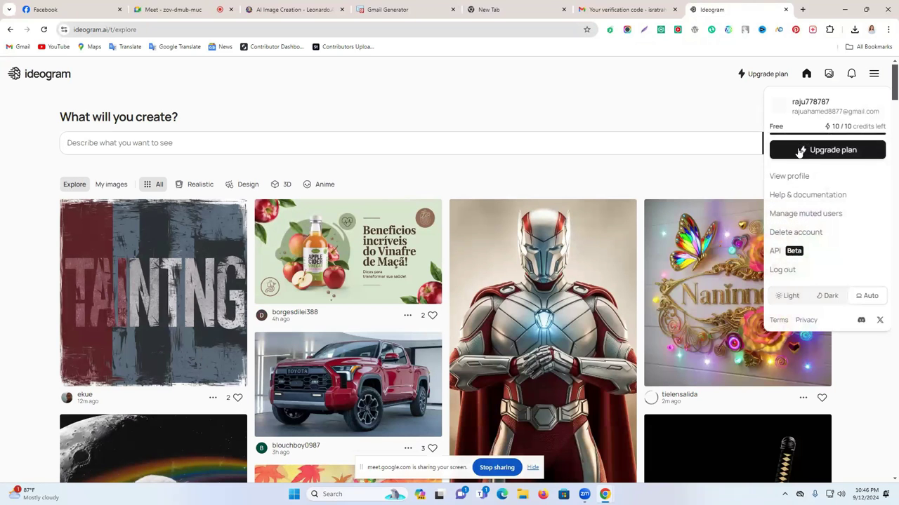
pyautogui.moveTo(848, 133)
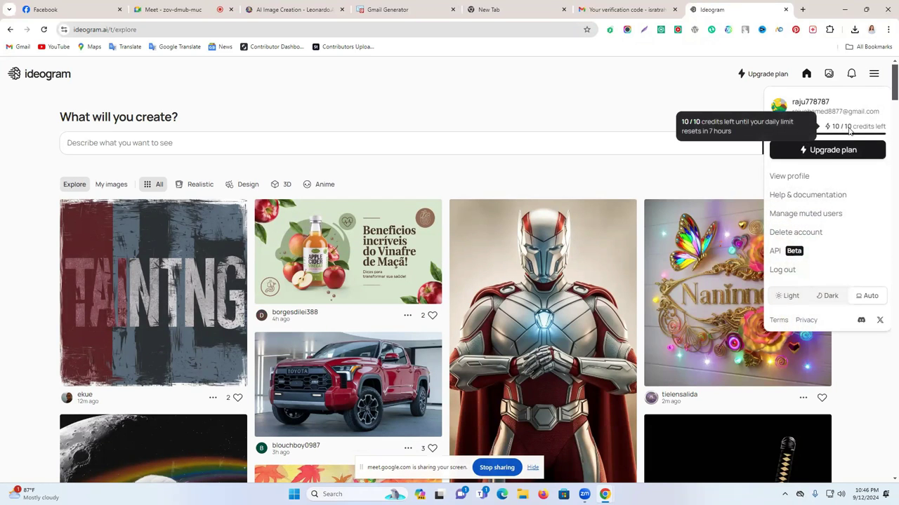
pyautogui.click(796, 273)
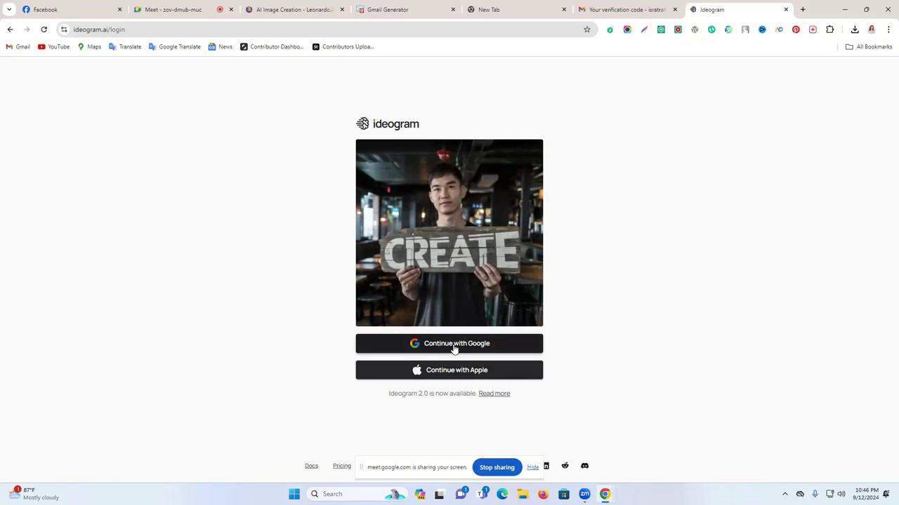
# Step: Load the ideogram.ai home address and choose Continue with Google
pyautogui.doubleClick(116, 30)
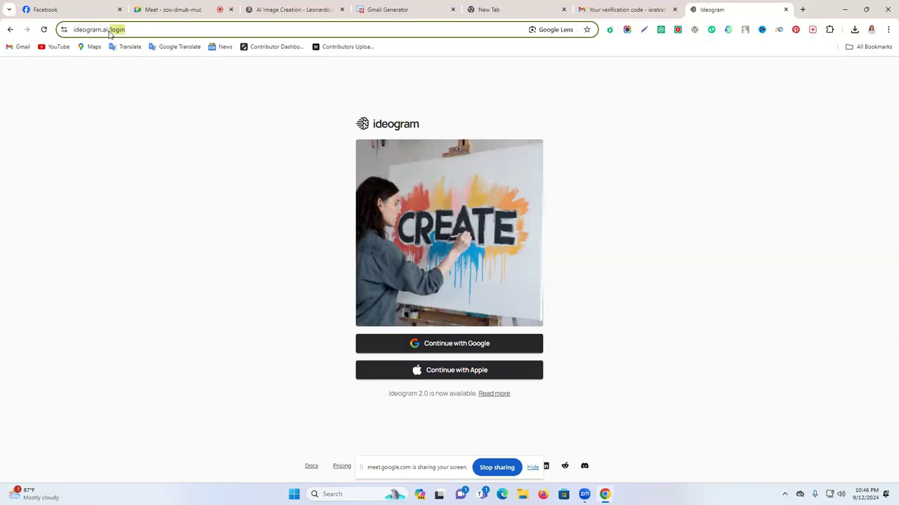
pyautogui.press('BackSpace')
pyautogui.press('BackSpace')
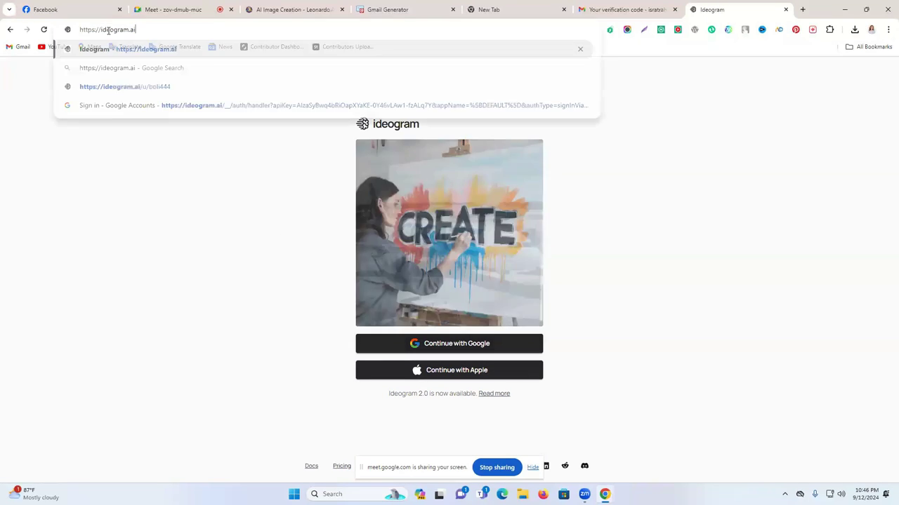
pyautogui.press('Return')
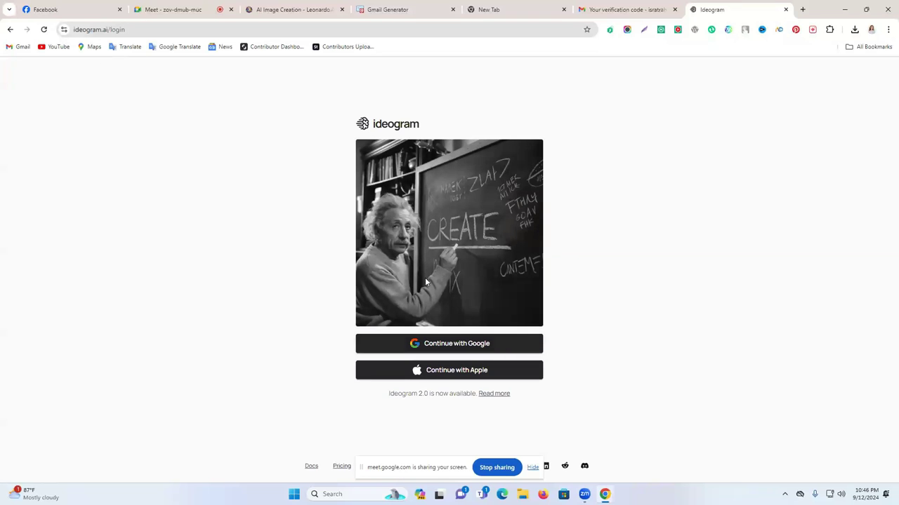
pyautogui.click(444, 348)
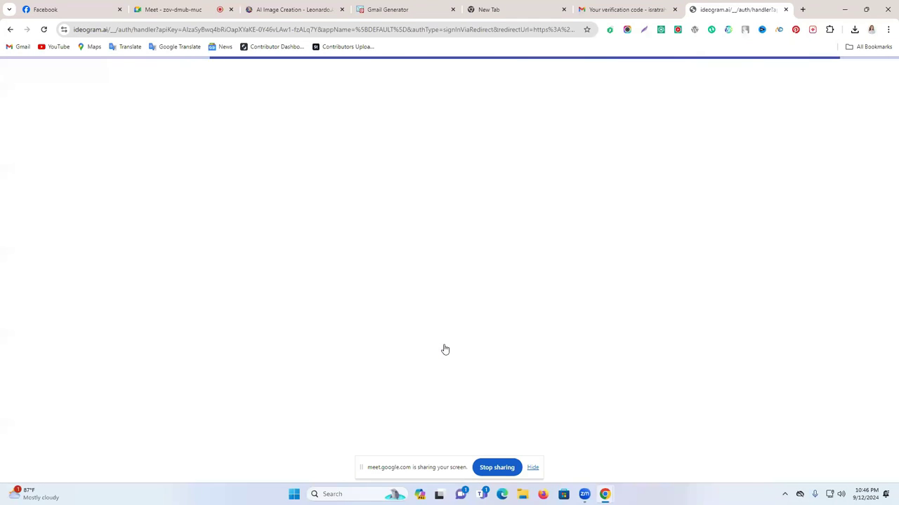
# Step: Admit the waiting meeting participant, then pick a different Google account to sign in
pyautogui.click(172, 9)
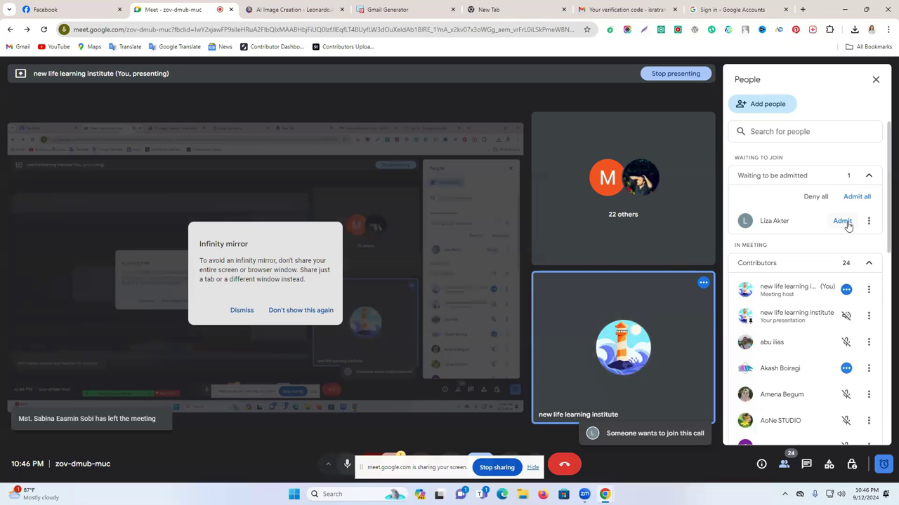
pyautogui.click(846, 223)
pyautogui.click(734, 10)
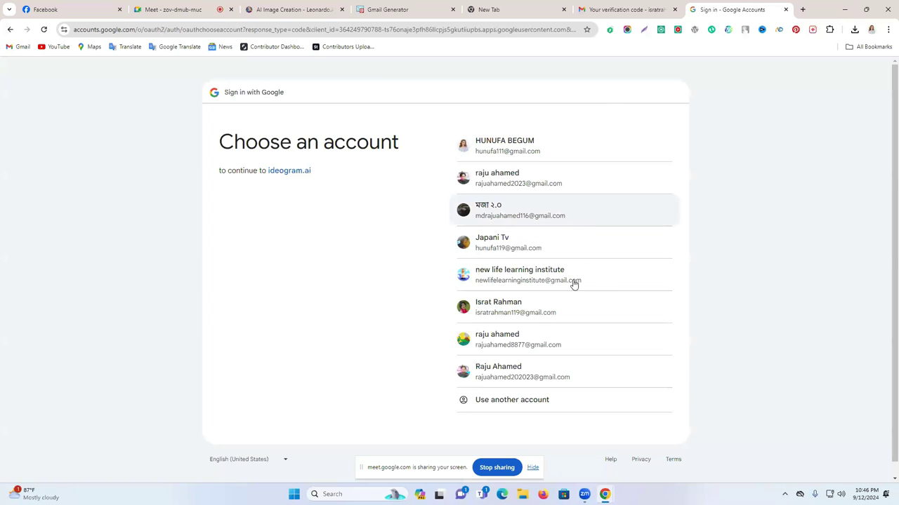
pyautogui.click(540, 381)
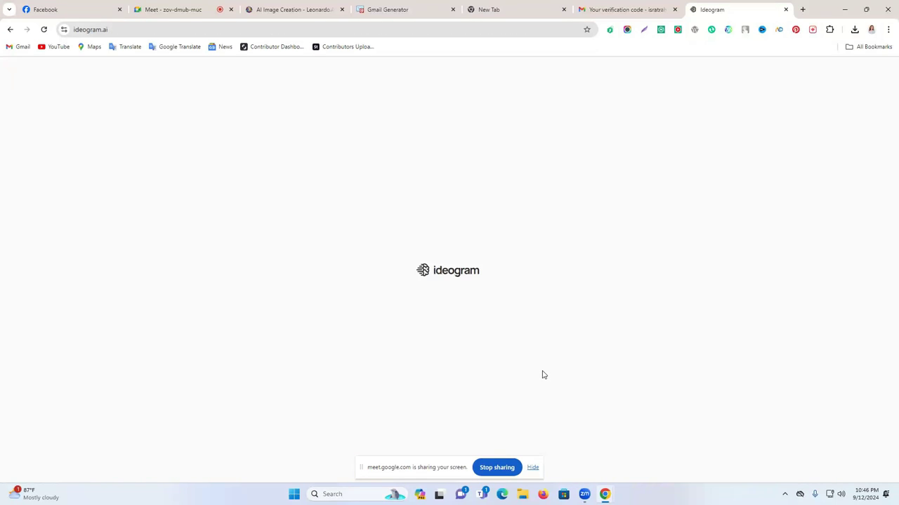
# Step: Accept Ideogram's terms, browse the Explore feed, and switch to the Leonardo.Ai window
pyautogui.click(437, 289)
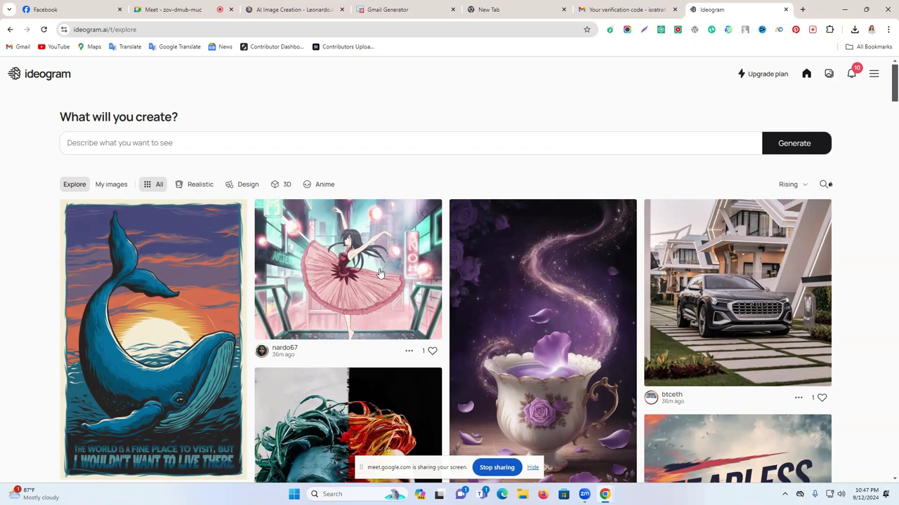
pyautogui.scroll(-2, 634, 250)
pyautogui.scroll(2, 634, 250)
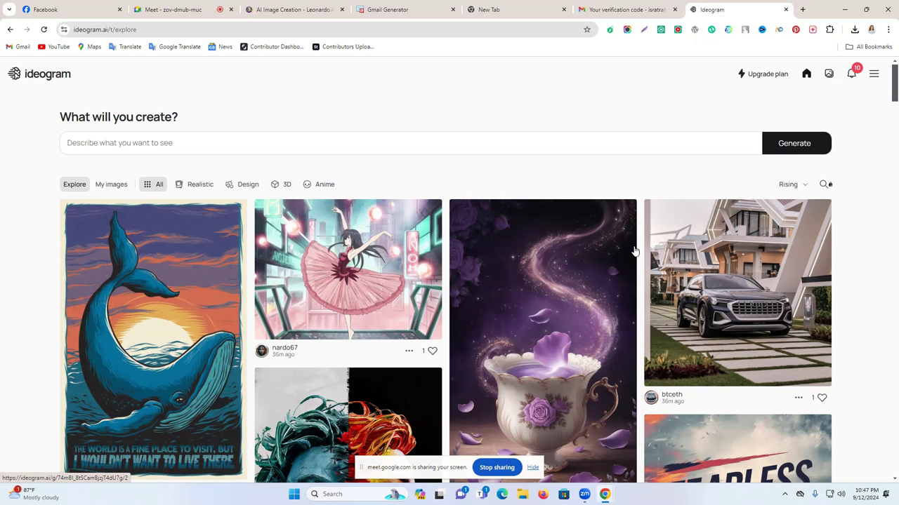
pyautogui.scroll(-2, 634, 251)
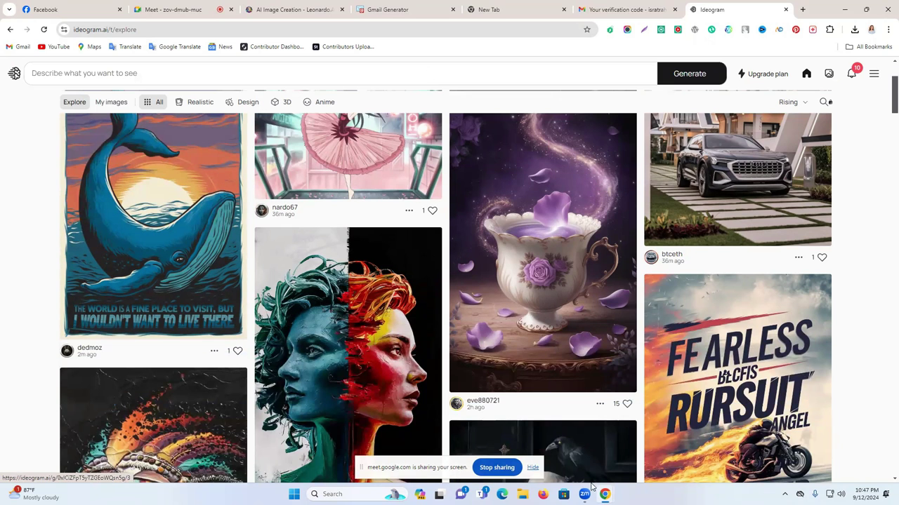
pyautogui.moveTo(605, 495)
pyautogui.scroll(-1, 536, 303)
pyautogui.scroll(3, 536, 303)
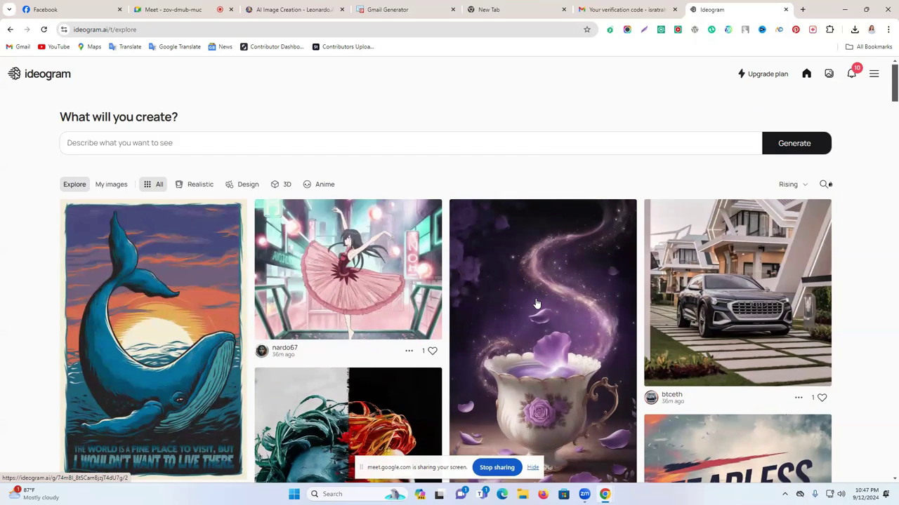
pyautogui.scroll(-3, 561, 393)
pyautogui.scroll(-1, 586, 479)
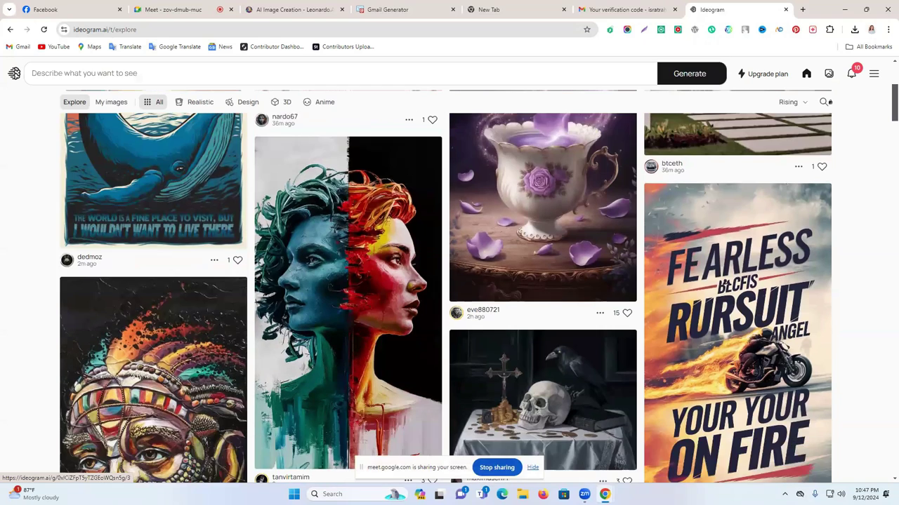
pyautogui.scroll(2, 587, 479)
pyautogui.click(695, 463)
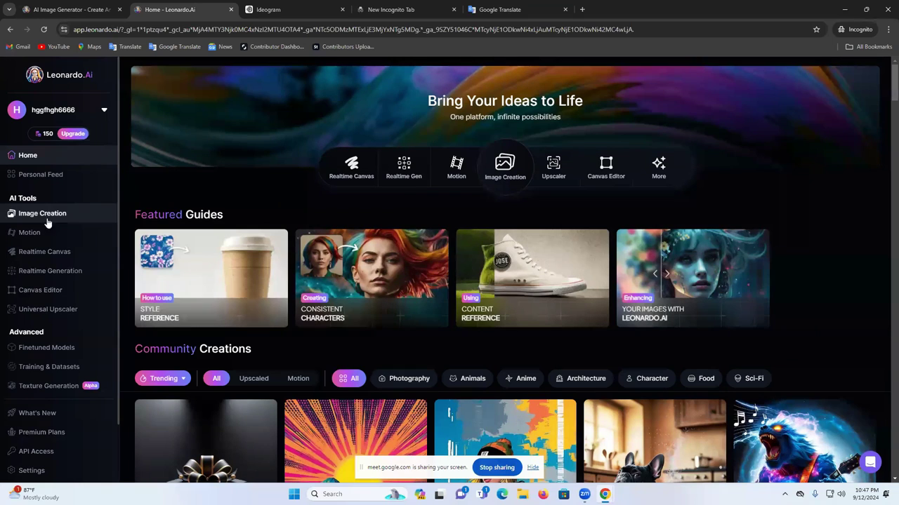
# Step: Open Personal Feed from the sidebar and check the empty Your Generations list
pyautogui.click(40, 176)
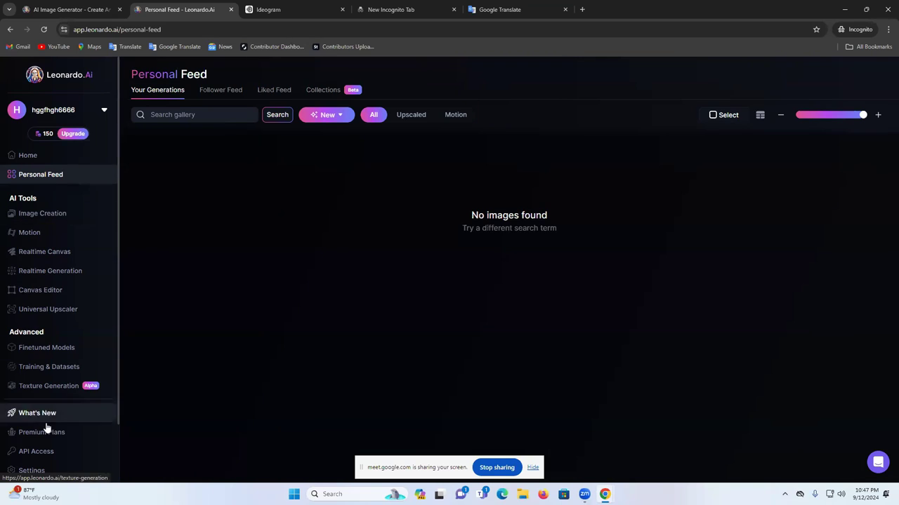
pyautogui.scroll(-1, 42, 397)
pyautogui.scroll(1, 46, 404)
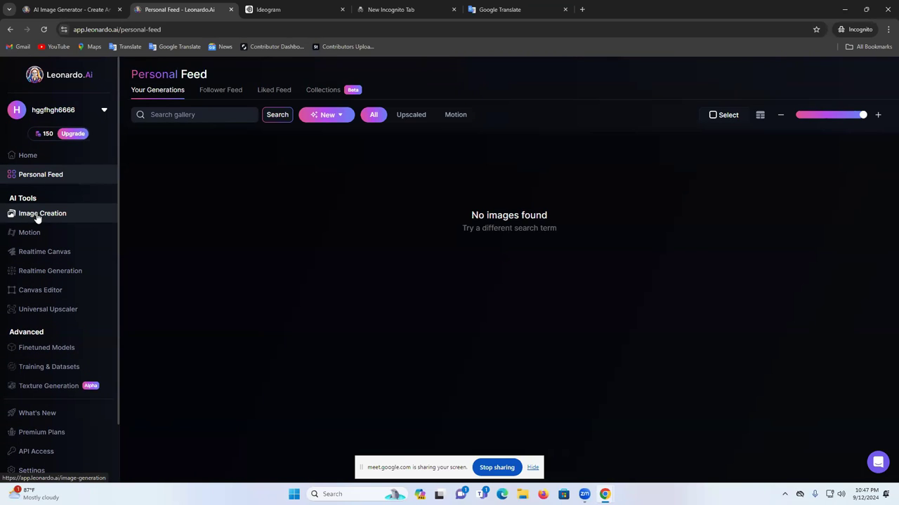
# Step: Open the Image Creation workspace and start its intro tour, advancing past the presets step
pyautogui.click(61, 214)
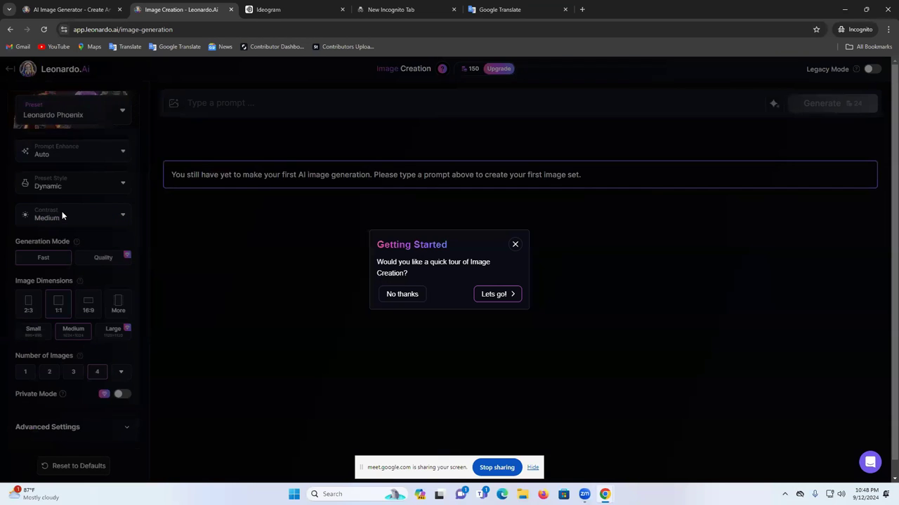
pyautogui.click(490, 299)
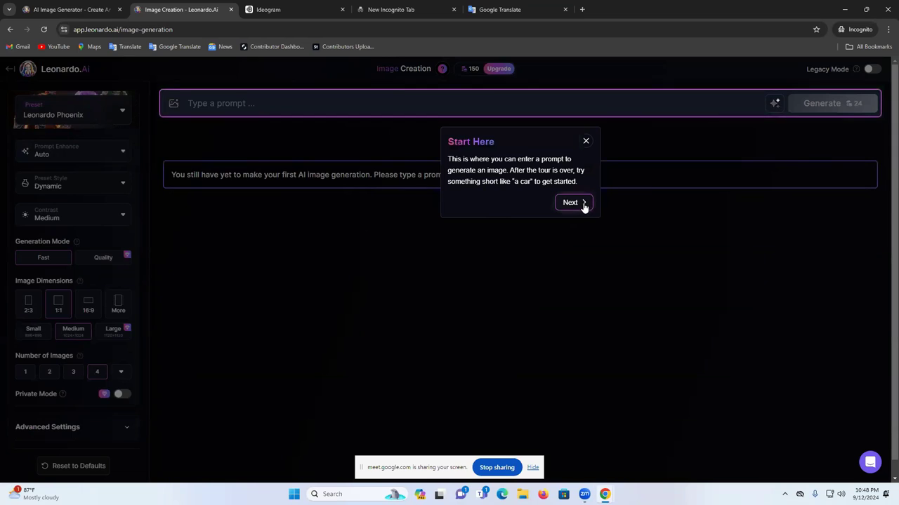
pyautogui.click(577, 204)
pyautogui.click(865, 202)
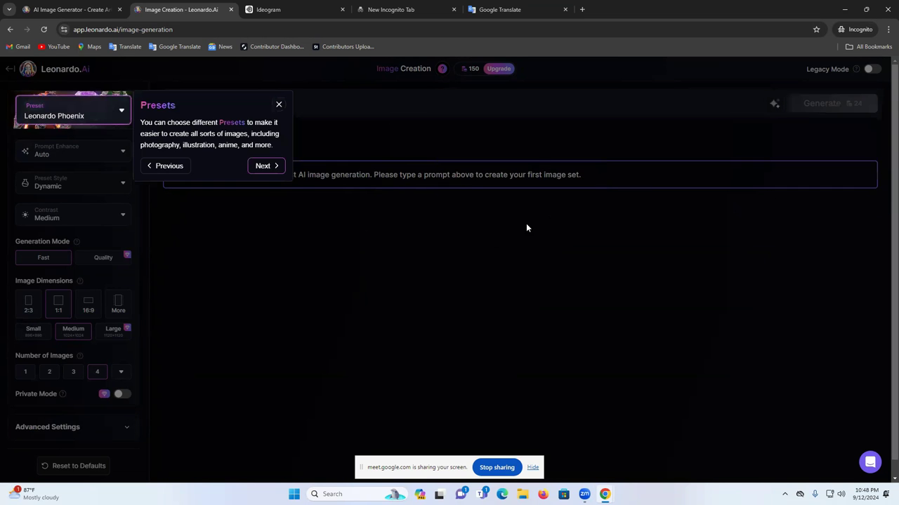
pyautogui.click(265, 166)
# Step: Finish the remaining tour steps and switch Leonardo to Legacy Mode
pyautogui.click(306, 195)
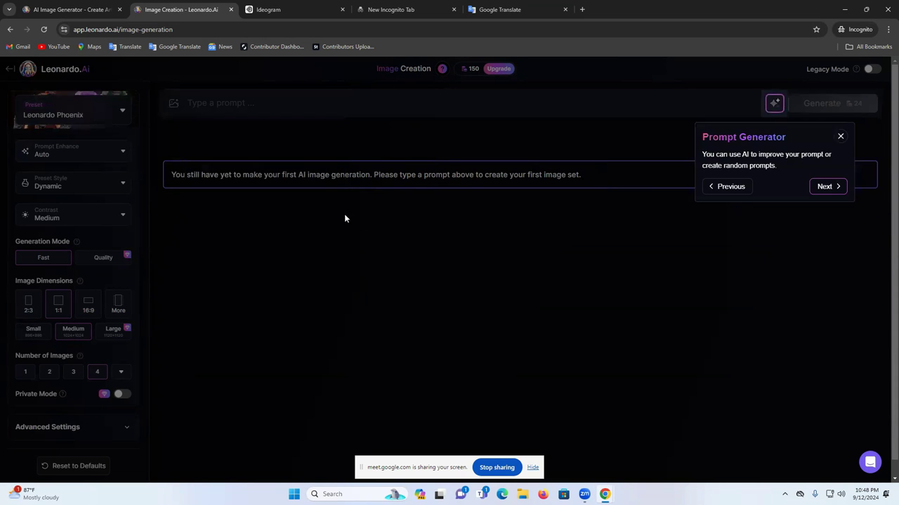
pyautogui.click(825, 186)
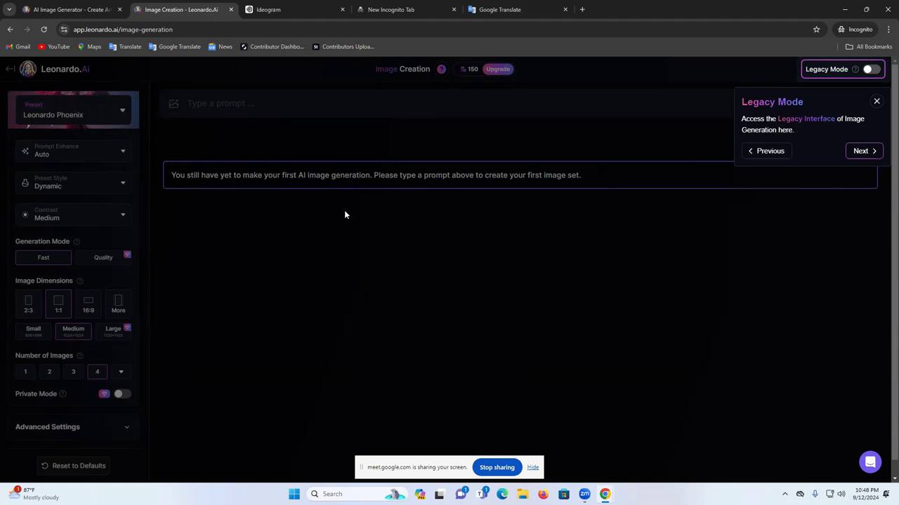
pyautogui.click(864, 152)
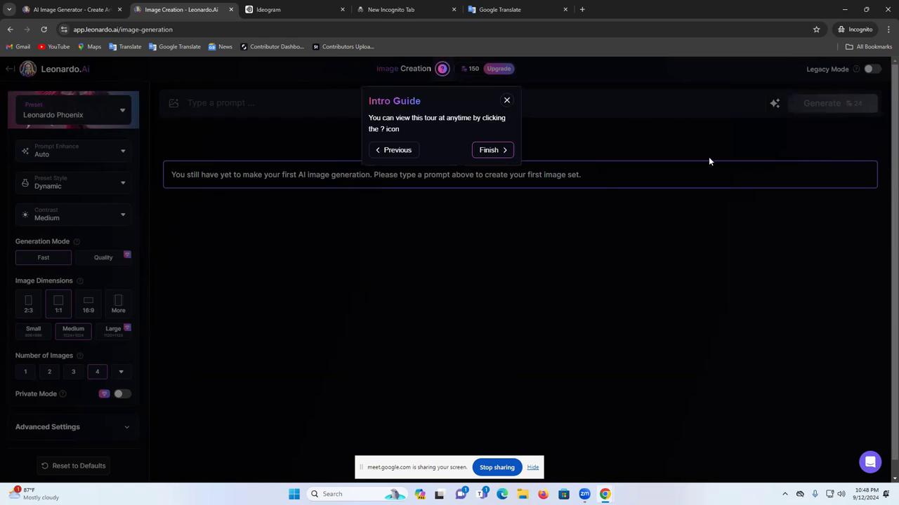
pyautogui.click(490, 151)
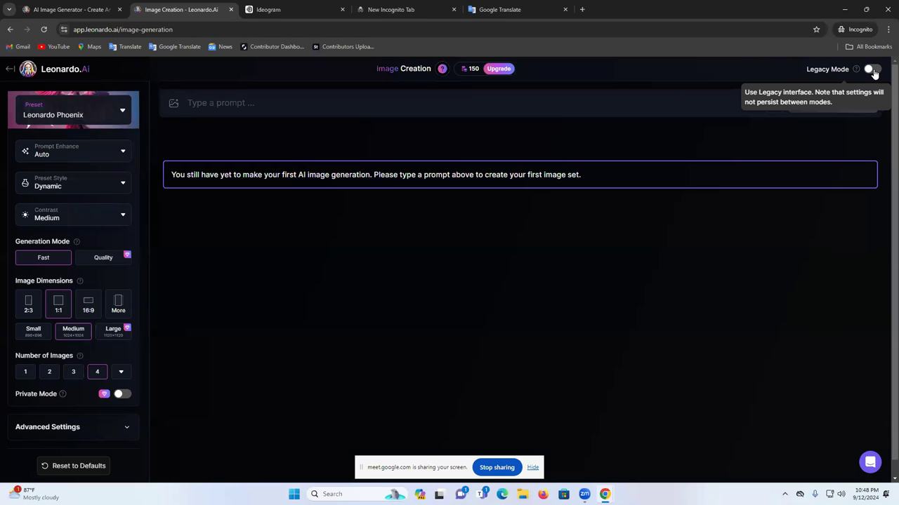
pyautogui.click(871, 70)
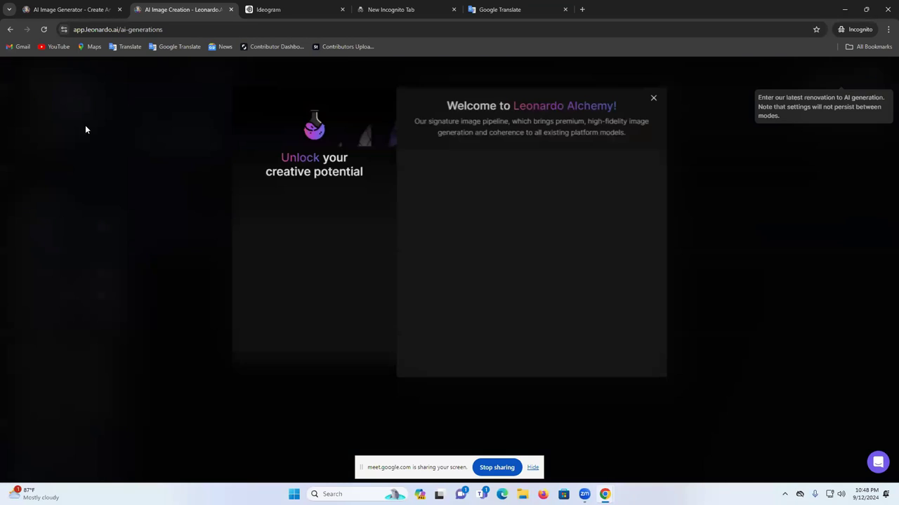
# Step: Dismiss the Alchemy welcome and set Number of Images to 8, leaving the model unchanged
pyautogui.click(489, 358)
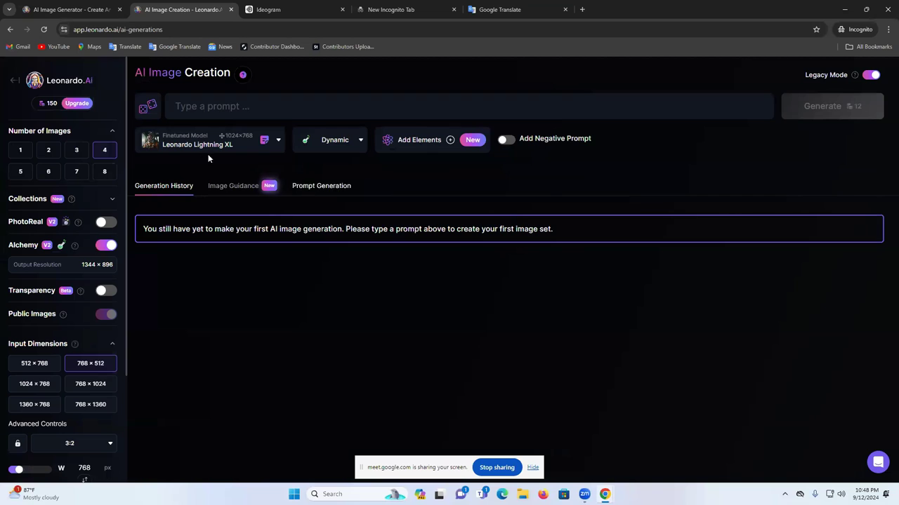
pyautogui.click(105, 172)
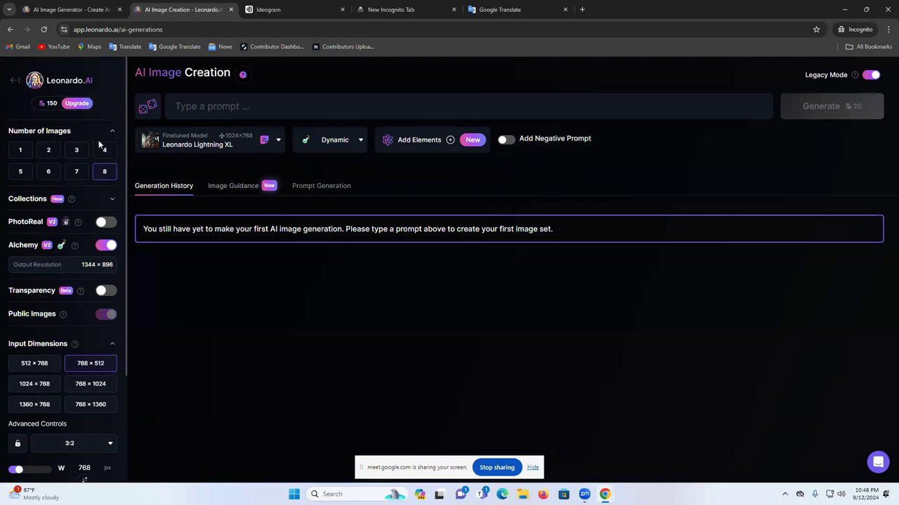
pyautogui.click(191, 146)
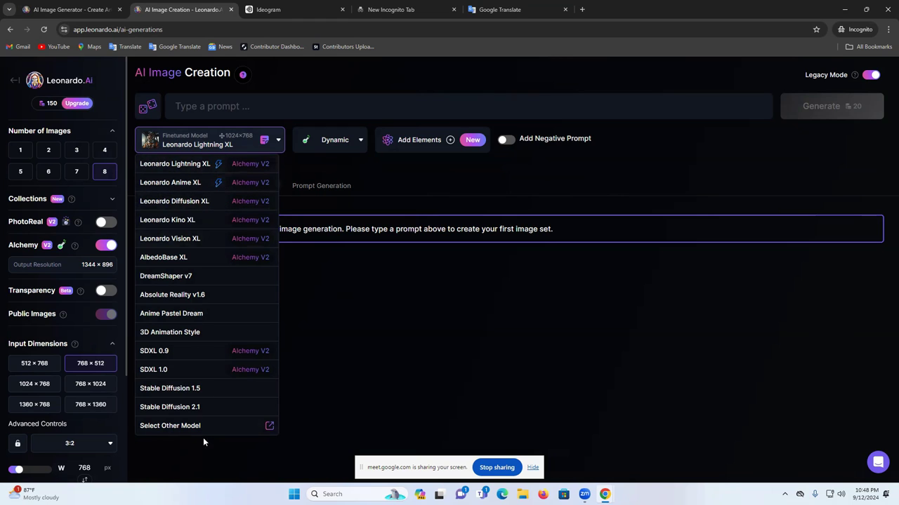
pyautogui.click(222, 106)
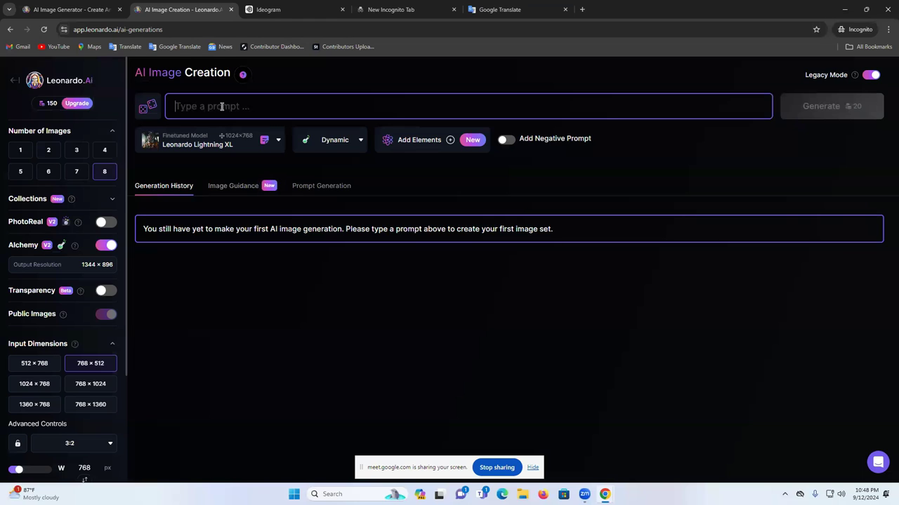
pyautogui.click(224, 150)
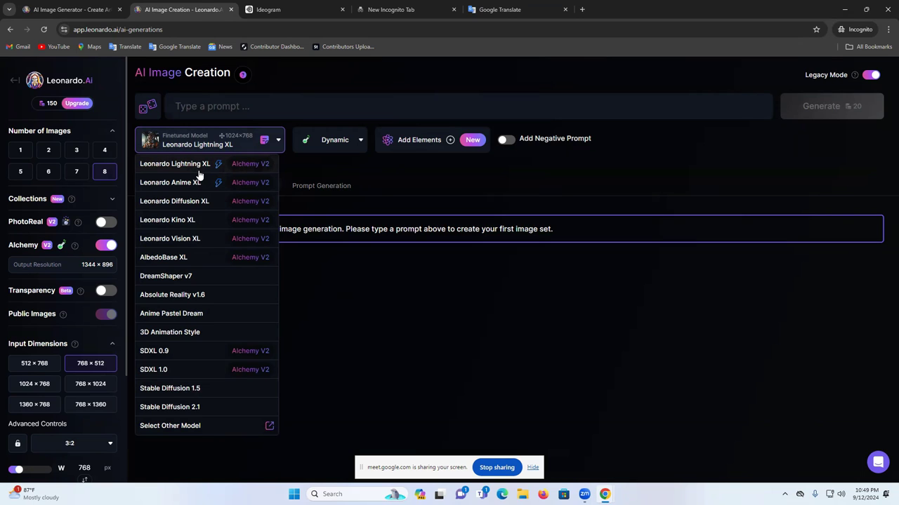
pyautogui.click(335, 89)
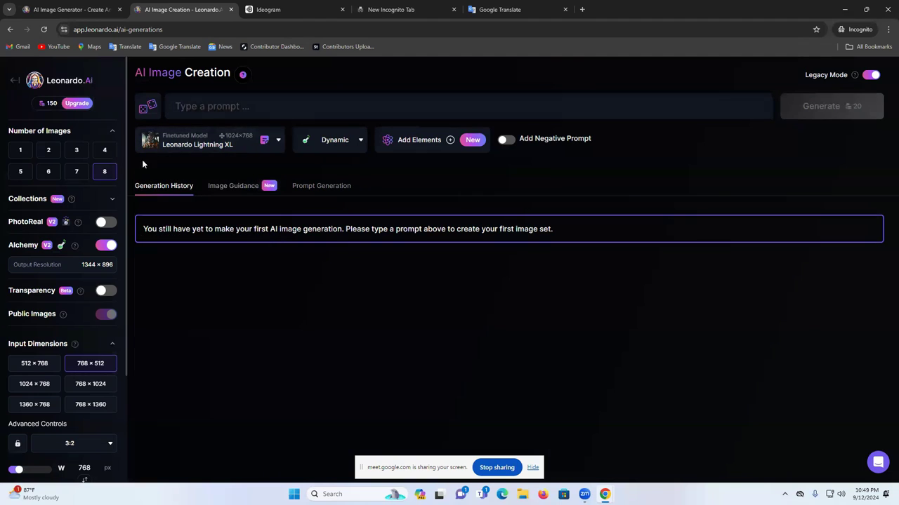
pyautogui.click(210, 108)
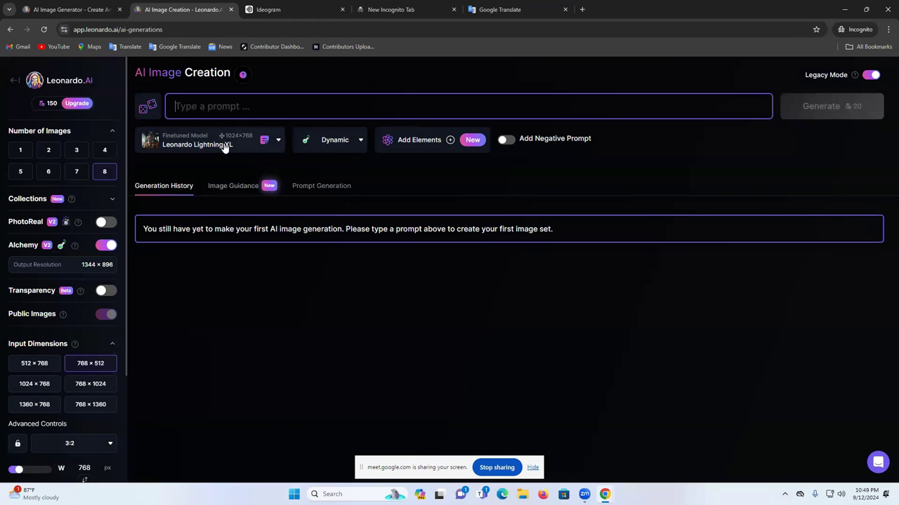
pyautogui.click(506, 139)
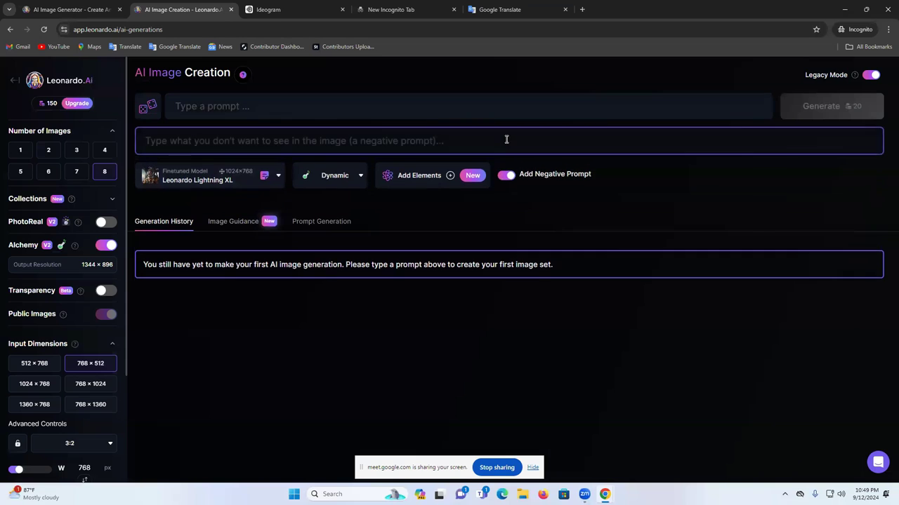
pyautogui.click(379, 144)
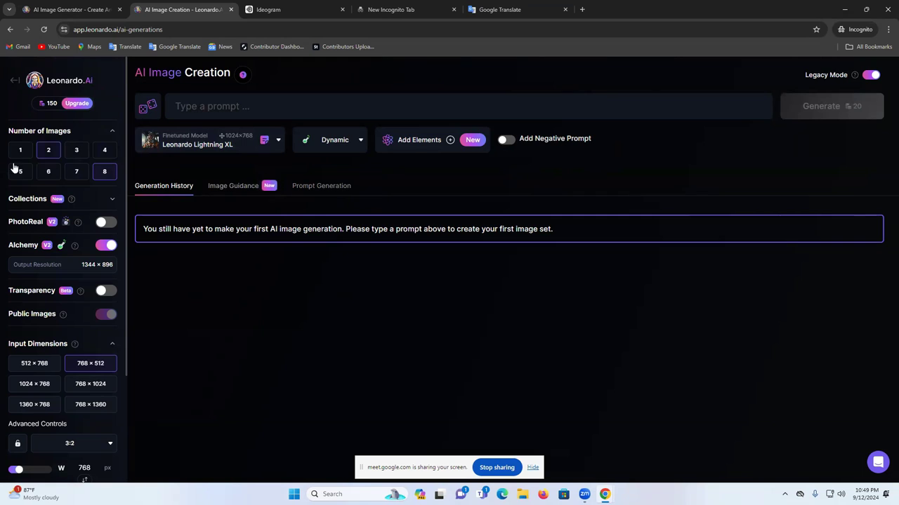
pyautogui.click(220, 105)
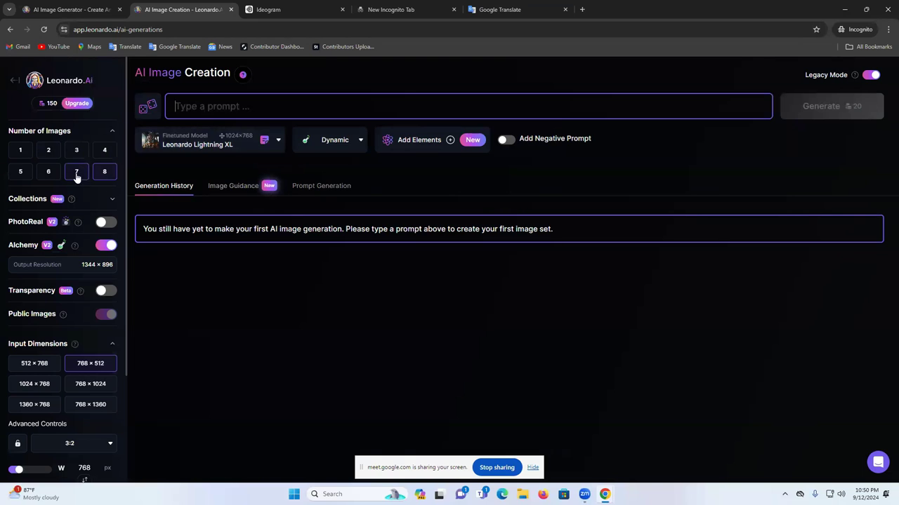
# Step: Try PhotoReal on and off, leave it off, and finally switch Alchemy off
pyautogui.click(104, 223)
pyautogui.click(104, 222)
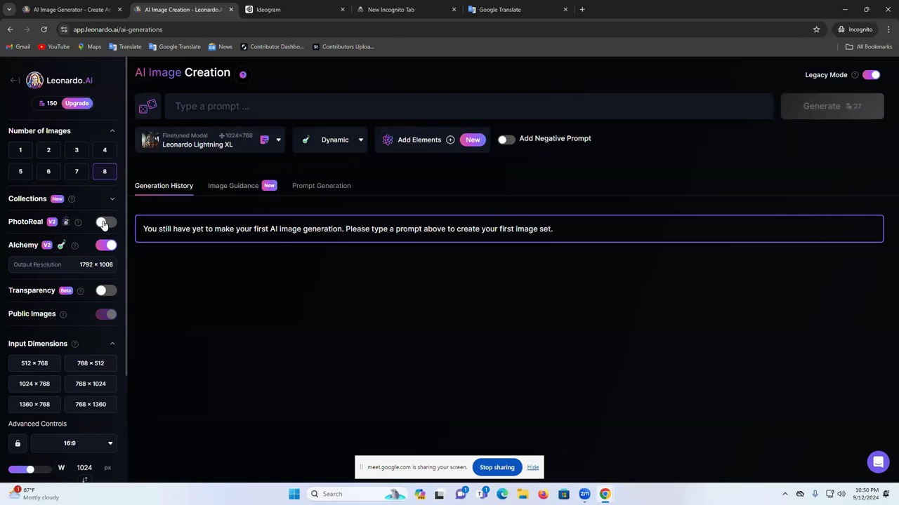
pyautogui.click(104, 223)
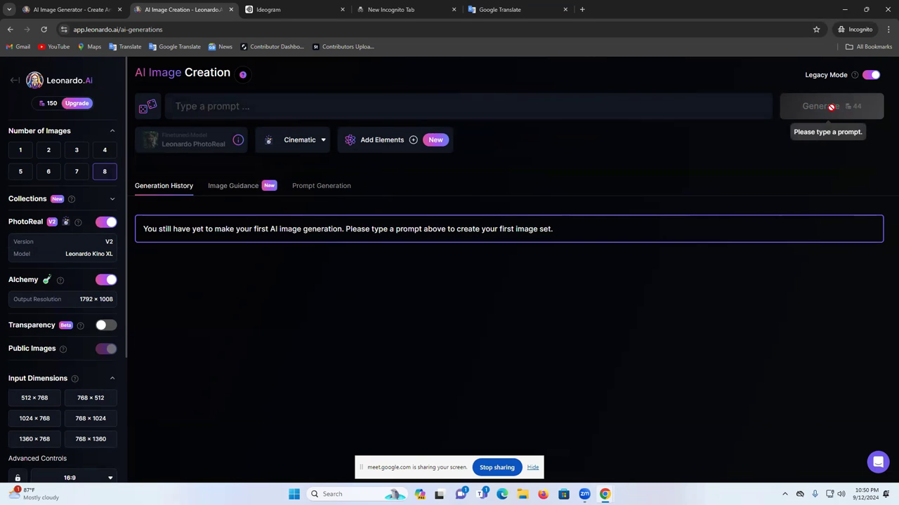
pyautogui.click(105, 222)
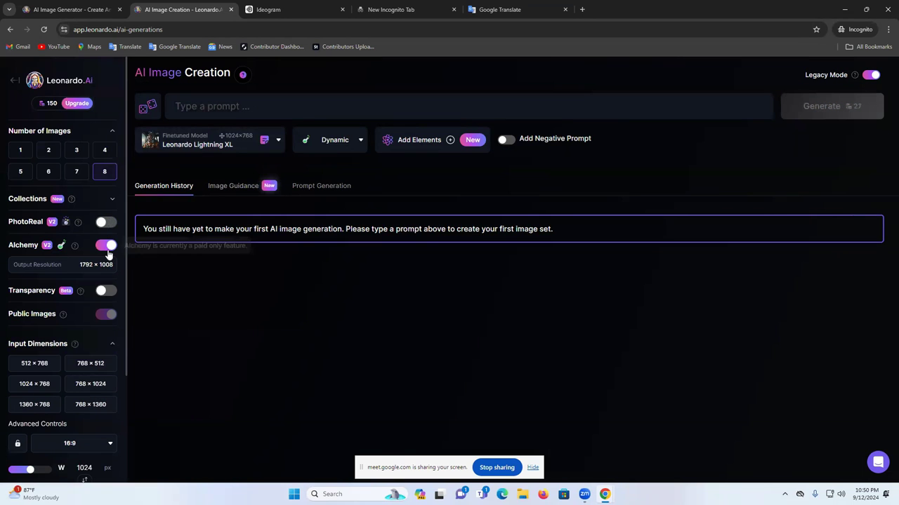
pyautogui.click(108, 247)
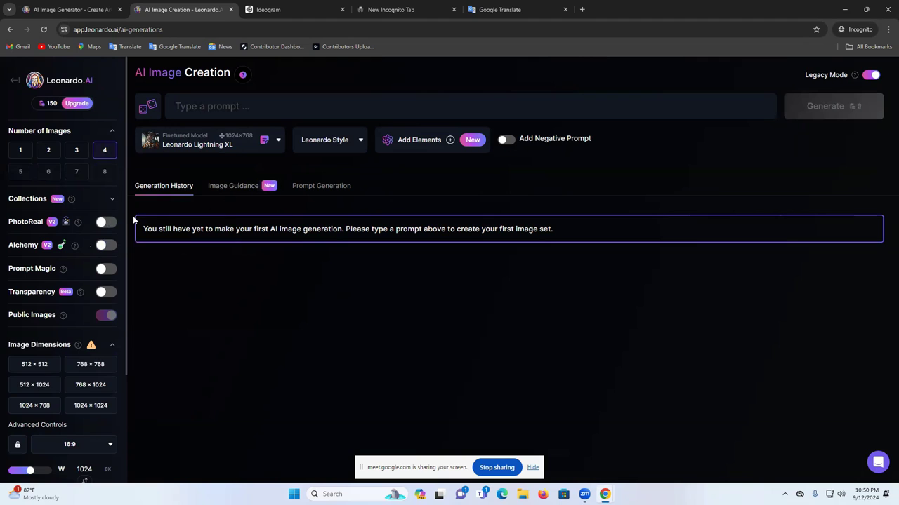
pyautogui.click(102, 246)
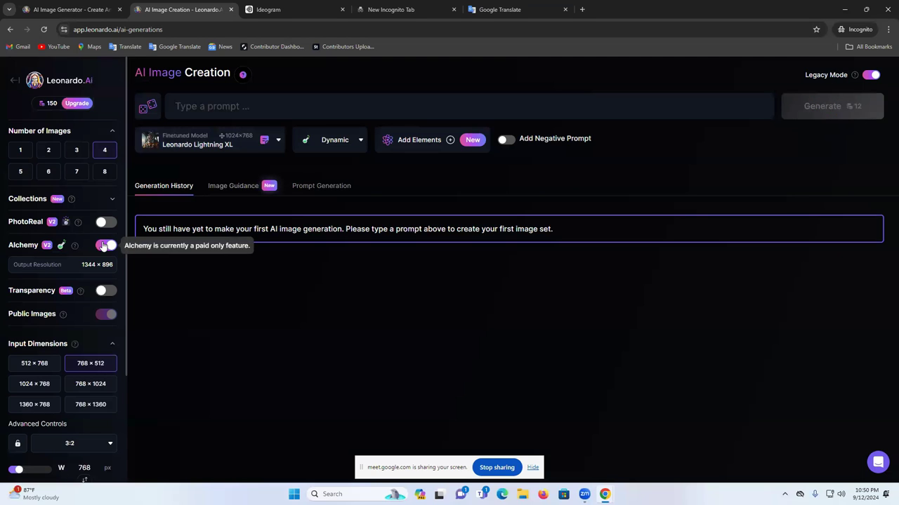
pyautogui.click(106, 244)
# Step: Review the aspect-ratio options under Advanced Controls, keep 3:2, and move to the Ideogram tab
pyautogui.scroll(-1, 68, 330)
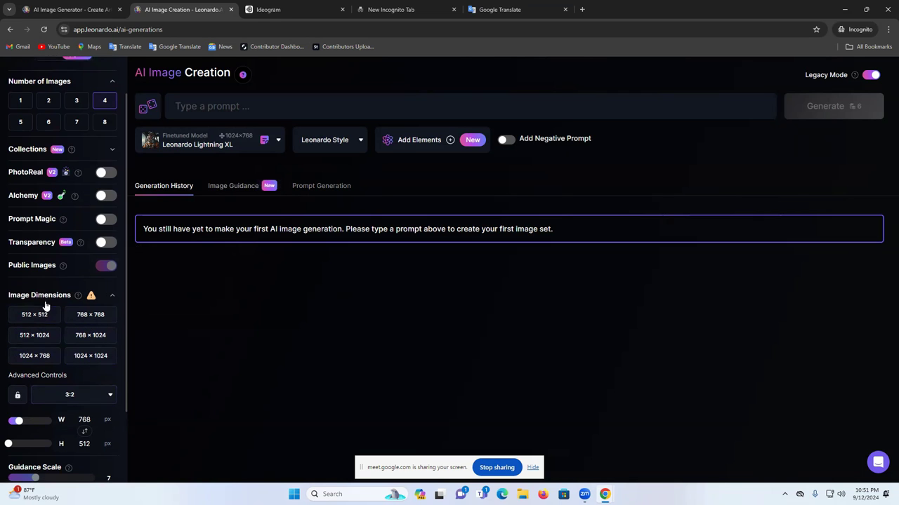
pyautogui.scroll(-1, 44, 308)
pyautogui.click(70, 351)
pyautogui.scroll(-1, 71, 384)
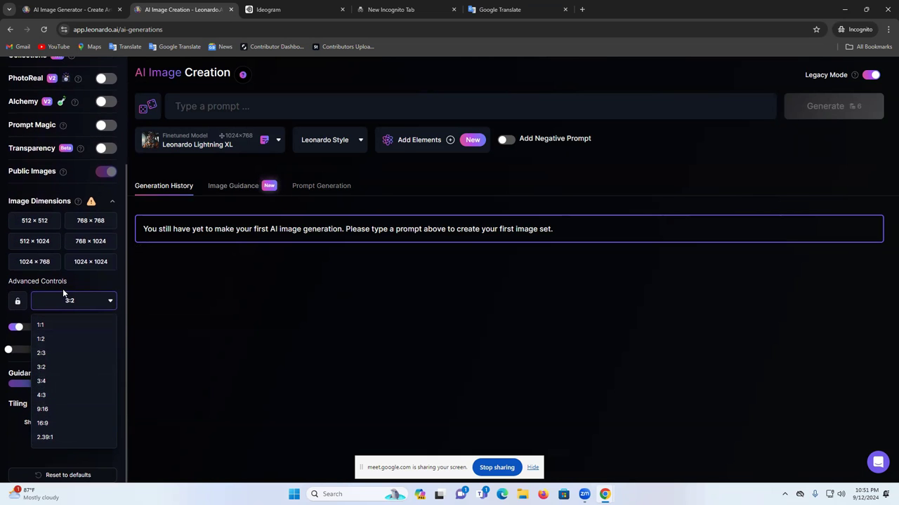
pyautogui.click(104, 280)
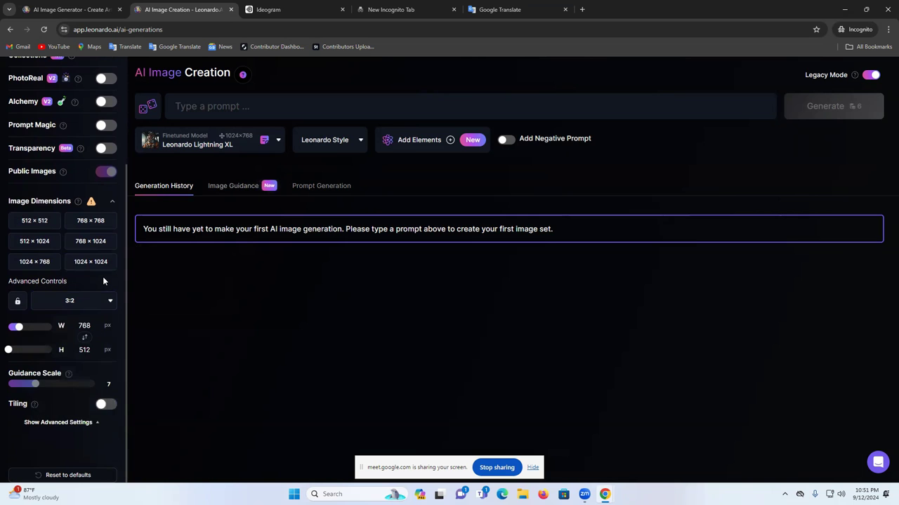
pyautogui.scroll(3, 102, 280)
pyautogui.scroll(-3, 94, 278)
pyautogui.scroll(3, 94, 277)
pyautogui.click(274, 7)
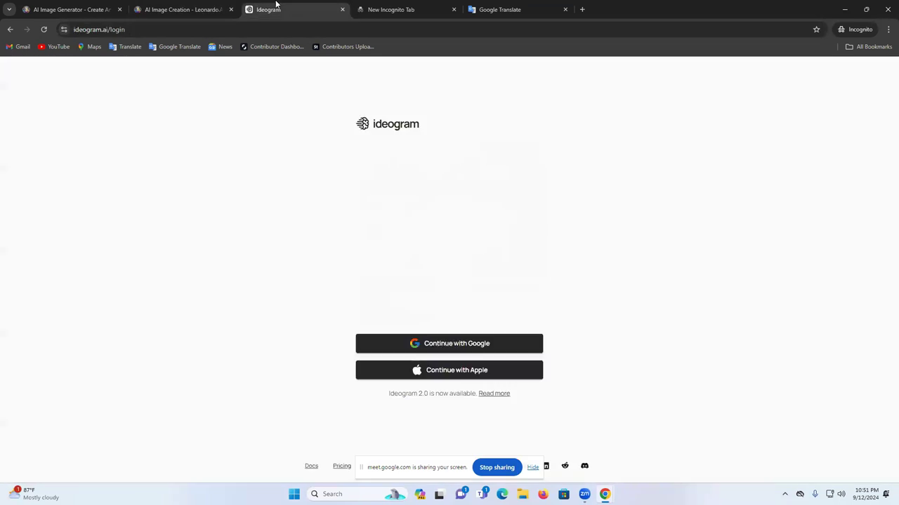
# Step: In the other browser window, open WhatsApp Web in a new tab
pyautogui.moveTo(585, 495)
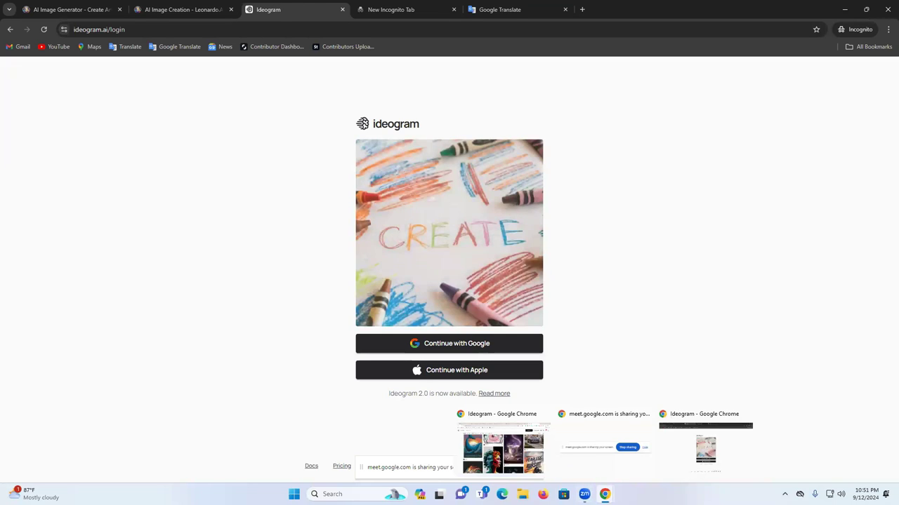
pyautogui.click(502, 449)
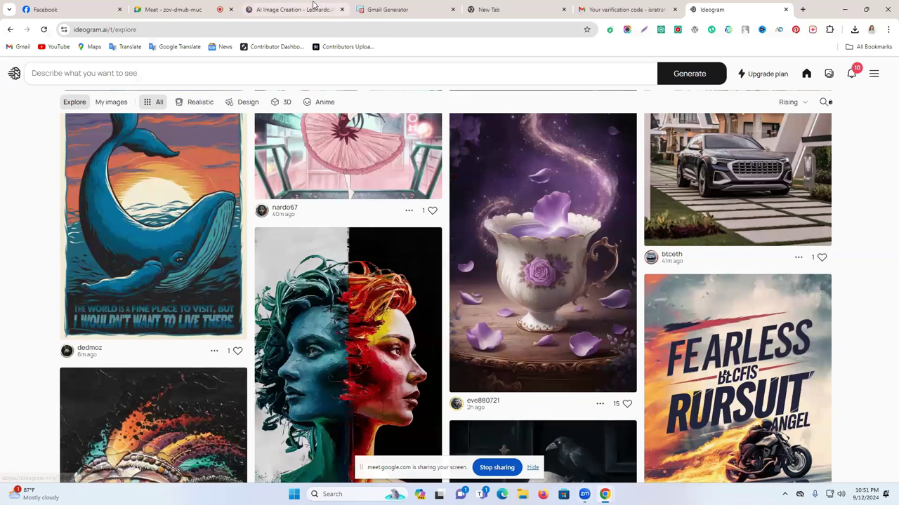
pyautogui.click(516, 9)
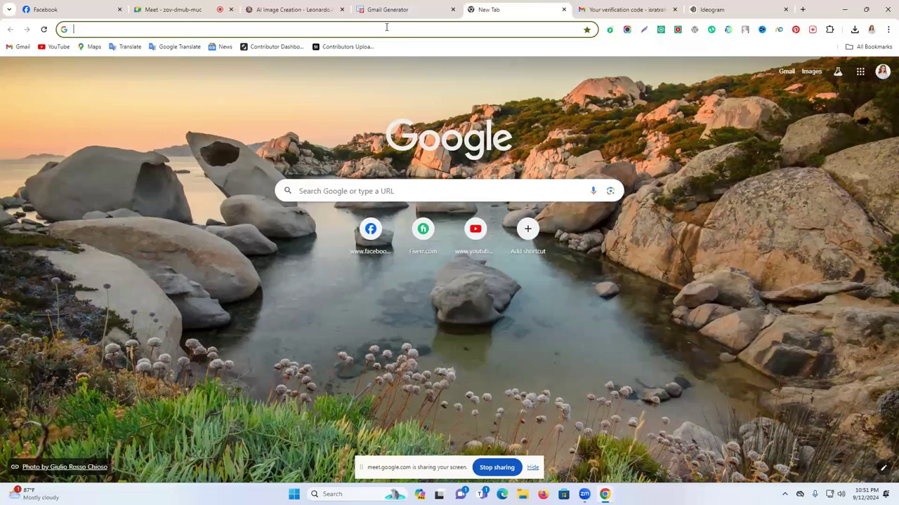
pyautogui.click(386, 27)
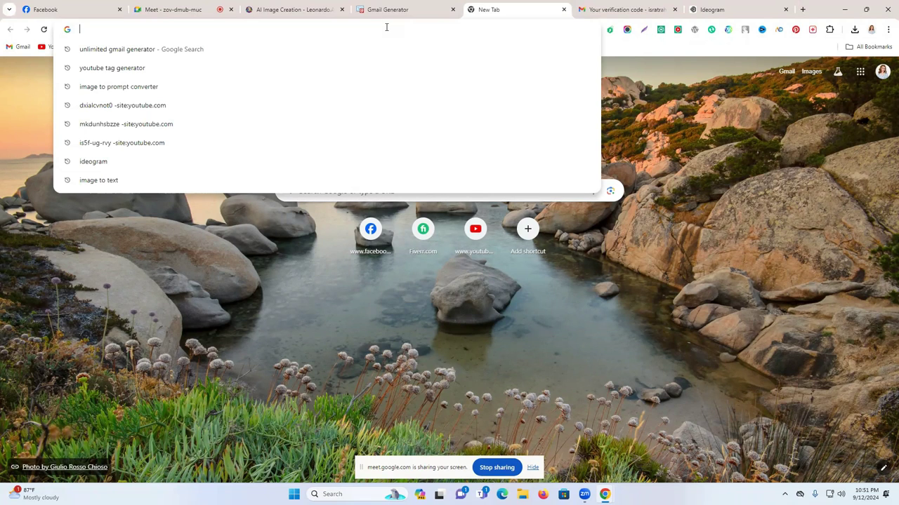
pyautogui.write('web.whatsapp.com')
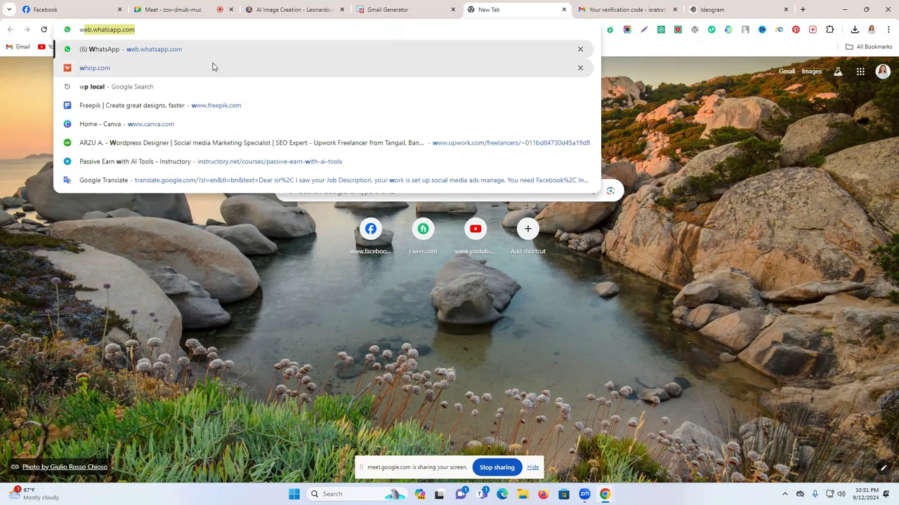
pyautogui.click(210, 49)
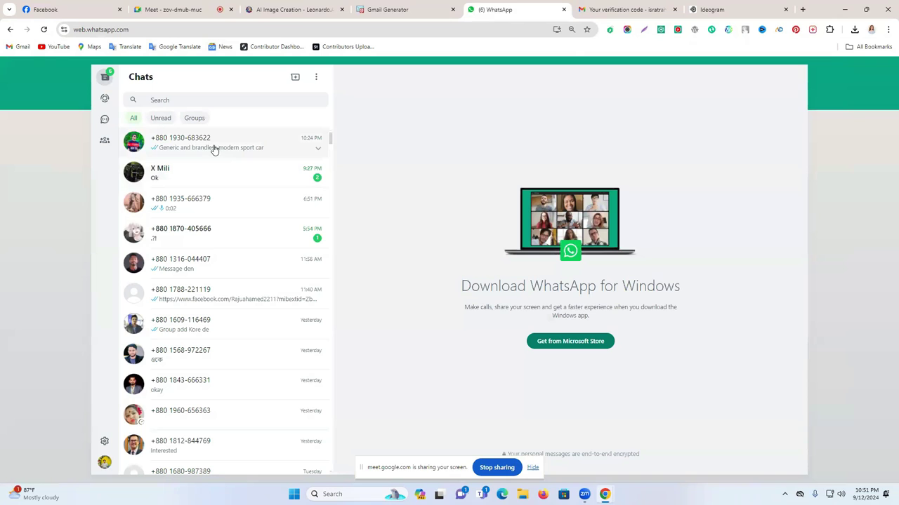
# Step: Copy the 'Generic and brandless modern sport car' message from the top chat, then return to incognito
pyautogui.click(218, 149)
pyautogui.doubleClick(663, 432)
pyautogui.tripleClick(662, 431)
pyautogui.hotkey('ctrl', 'c')
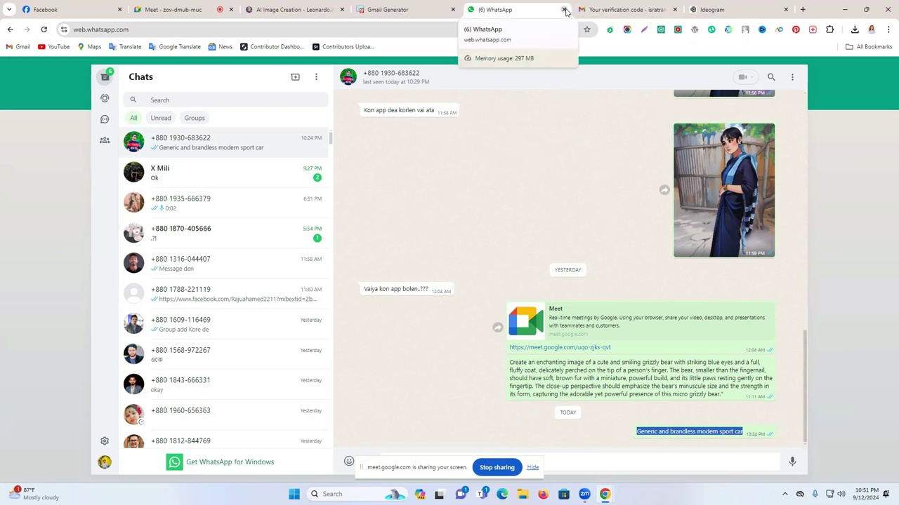
pyautogui.click(564, 10)
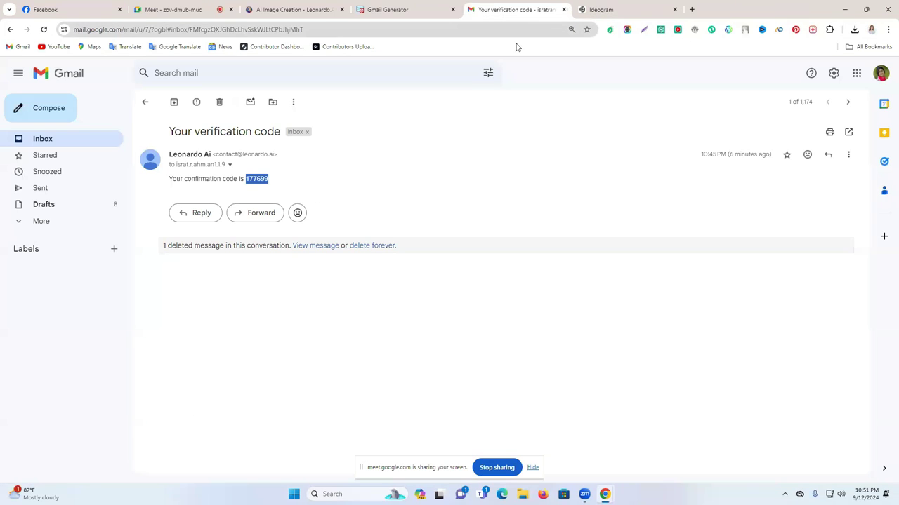
pyautogui.moveTo(605, 494)
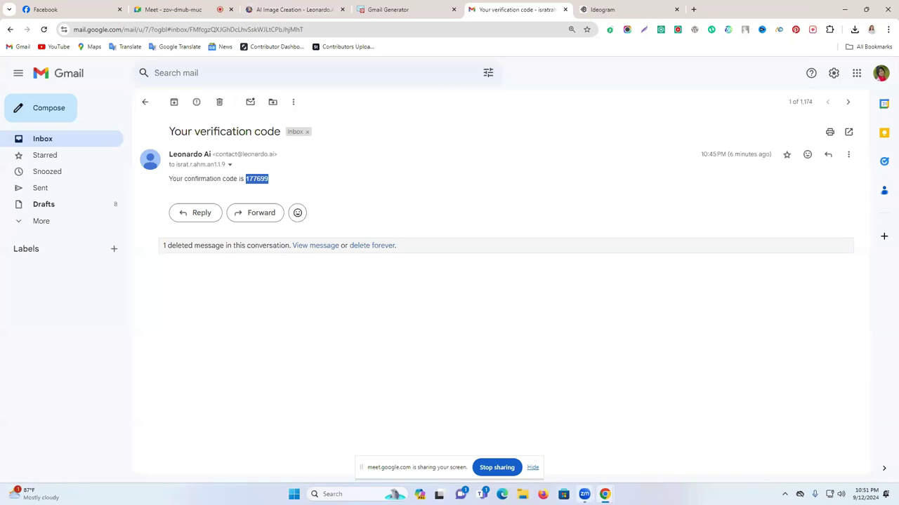
pyautogui.click(687, 466)
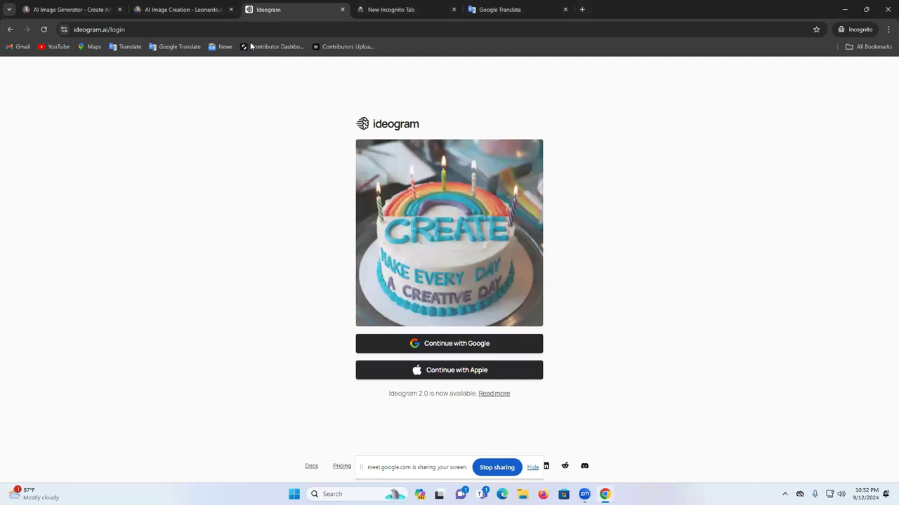
# Step: Paste 'Generic and brandless modern sport car' as the prompt, with 8 images and Leonardo Lightning XL
pyautogui.click(178, 5)
pyautogui.click(223, 106)
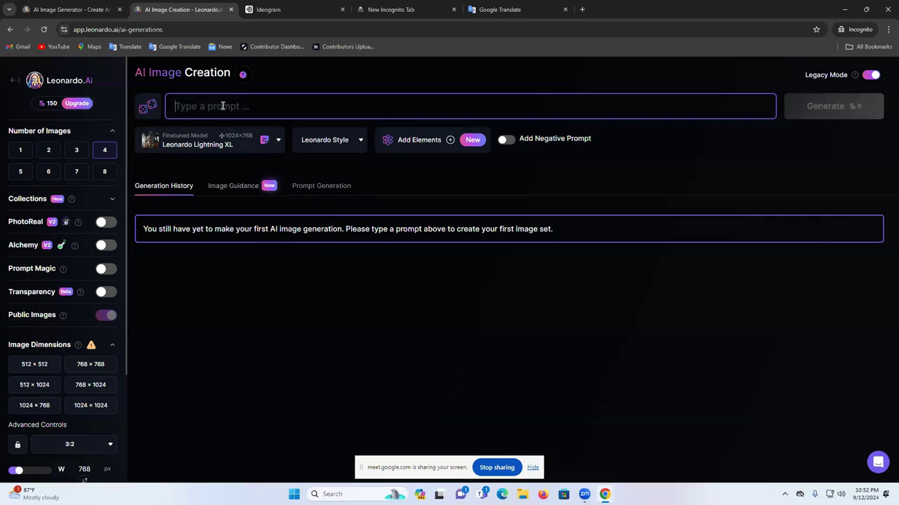
pyautogui.hotkey('ctrl', 'v')
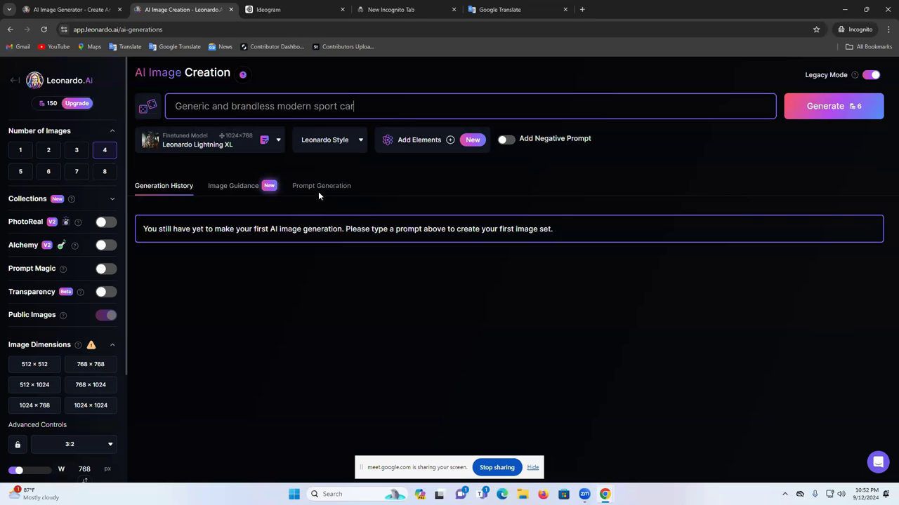
pyautogui.click(105, 173)
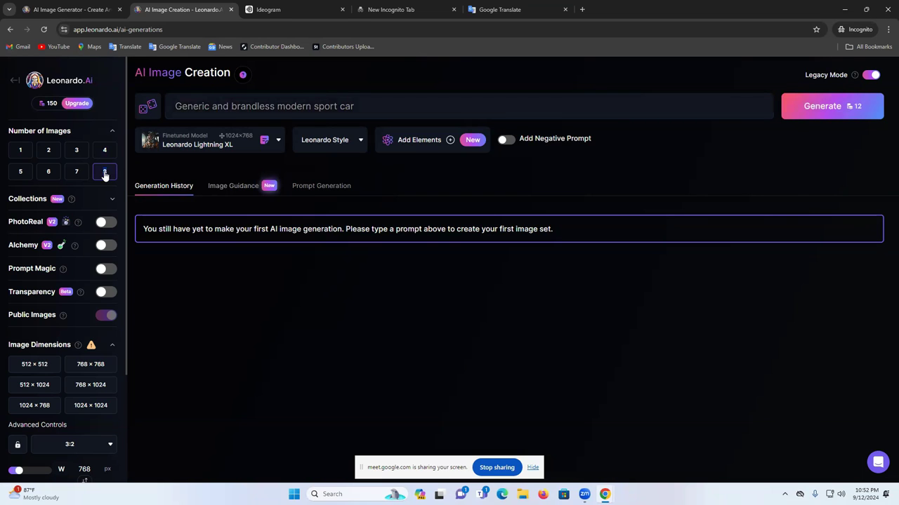
pyautogui.click(181, 145)
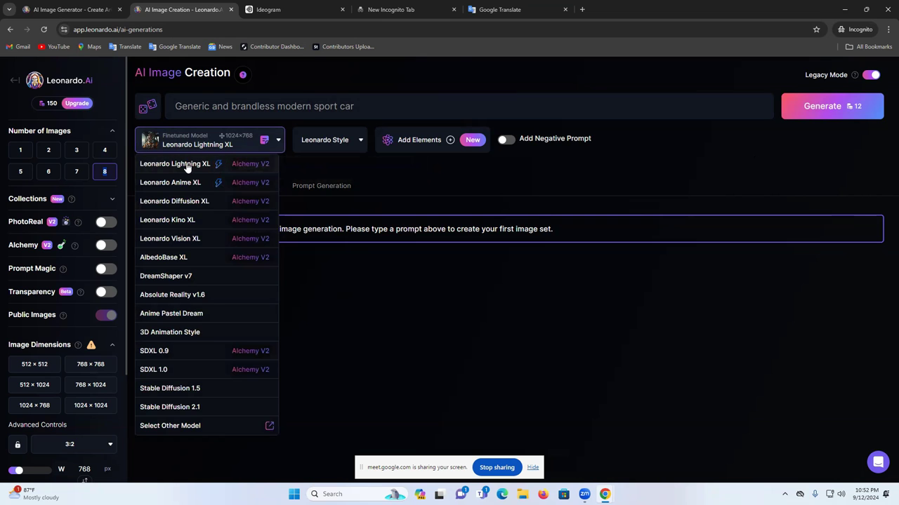
pyautogui.click(186, 164)
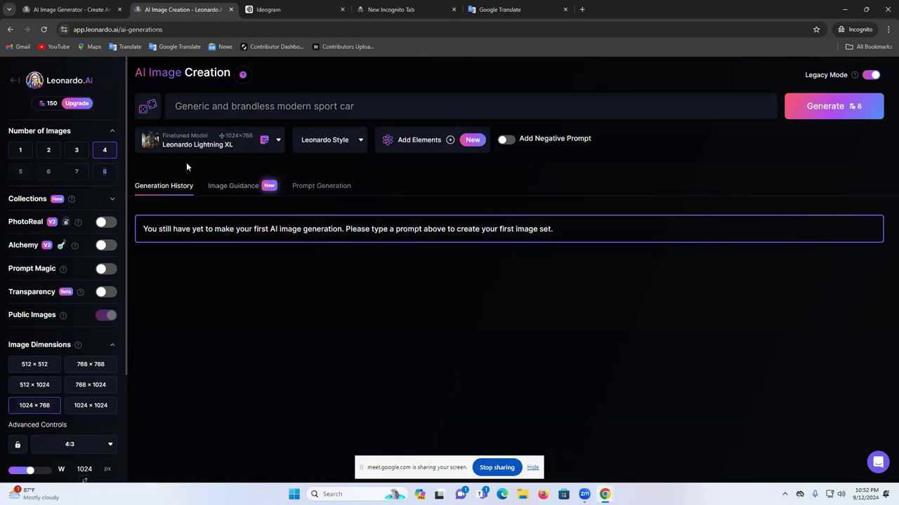
# Step: Run Generate three times to produce several batches of sport car images
pyautogui.click(827, 110)
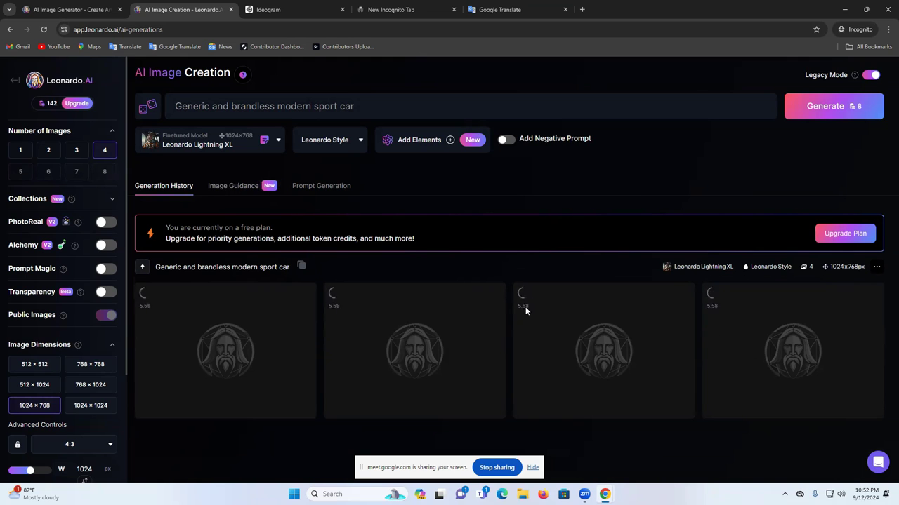
pyautogui.click(827, 111)
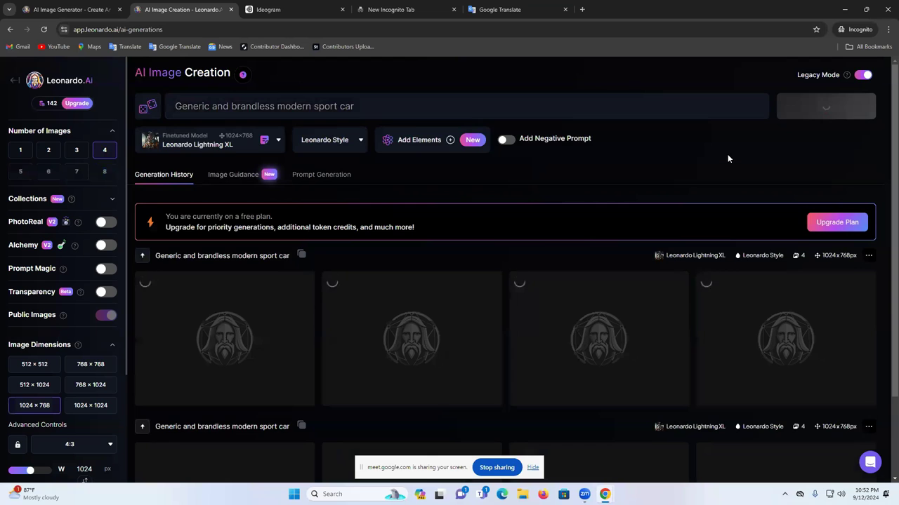
pyautogui.scroll(-2, 733, 182)
pyautogui.scroll(3, 699, 284)
pyautogui.click(823, 110)
pyautogui.scroll(-4, 783, 145)
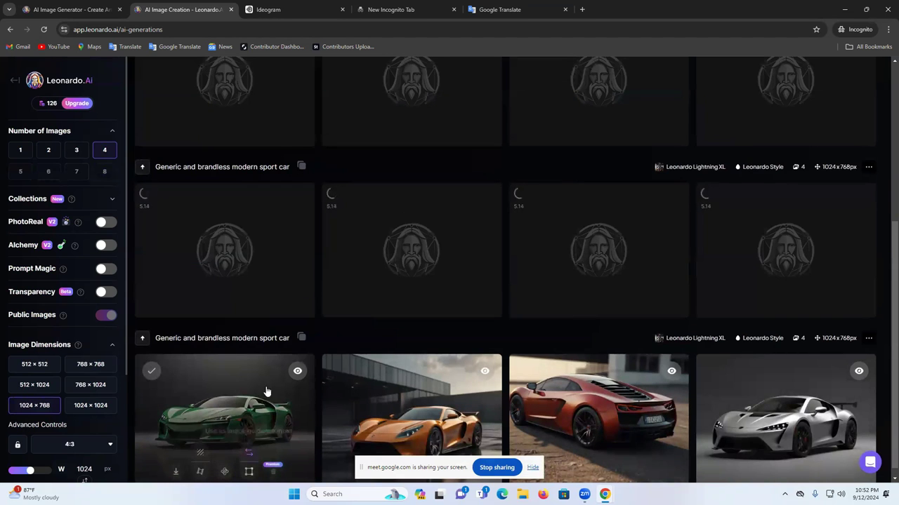
pyautogui.scroll(6, 557, 238)
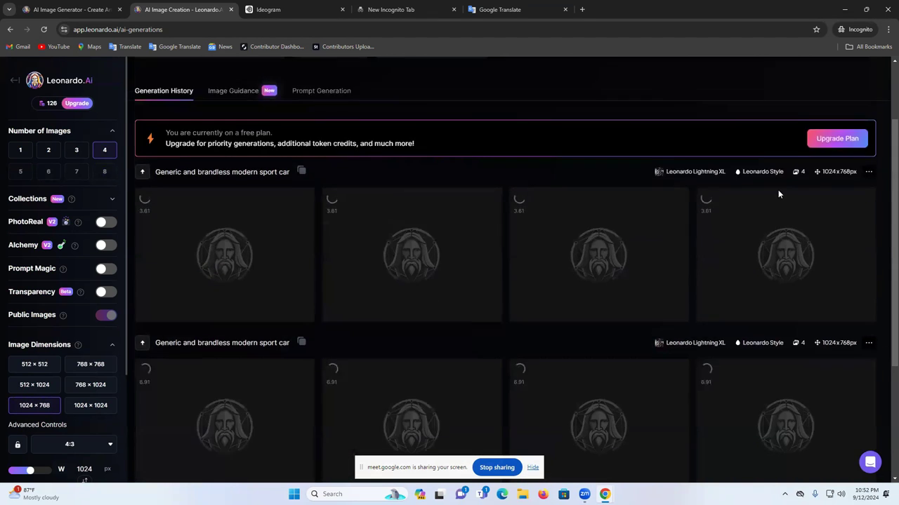